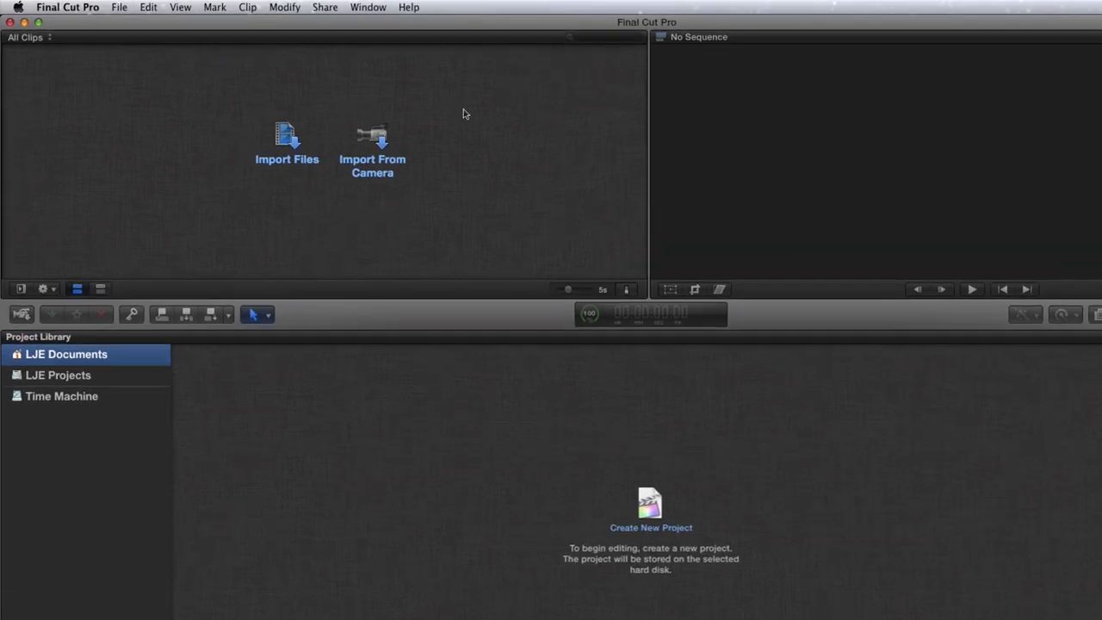
Step: Start a file import and select the seven DSC video clips and Without You FINAL.wav on the Desktop
{"action": "left_click", "coordinate": [93, 5]}
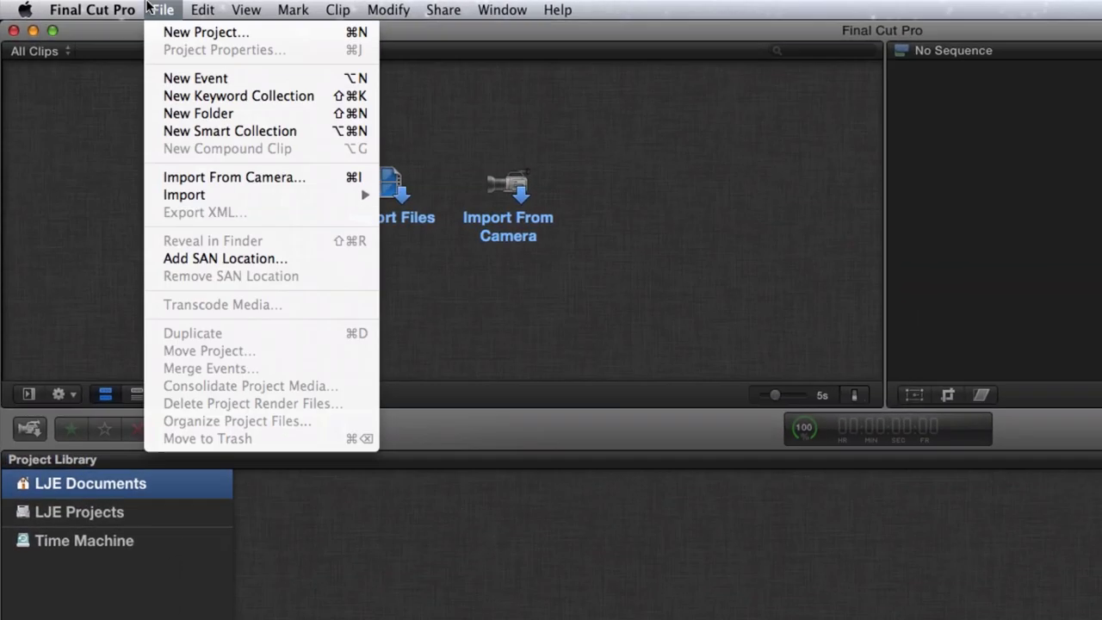
{"action": "mouse_move", "coordinate": [307, 196]}
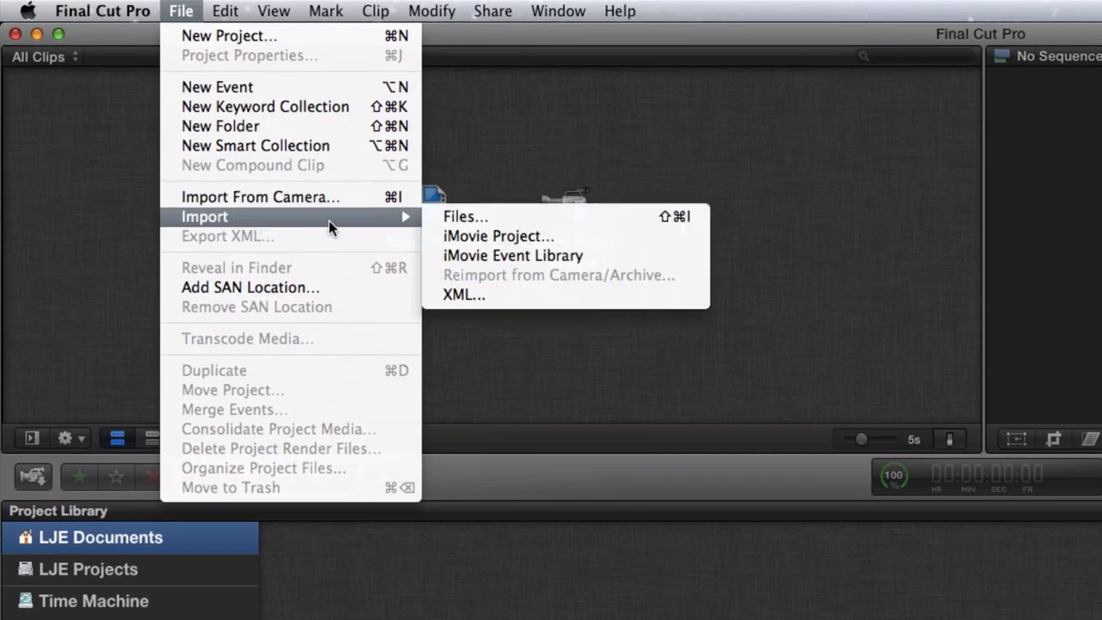
{"action": "left_click", "coordinate": [422, 197]}
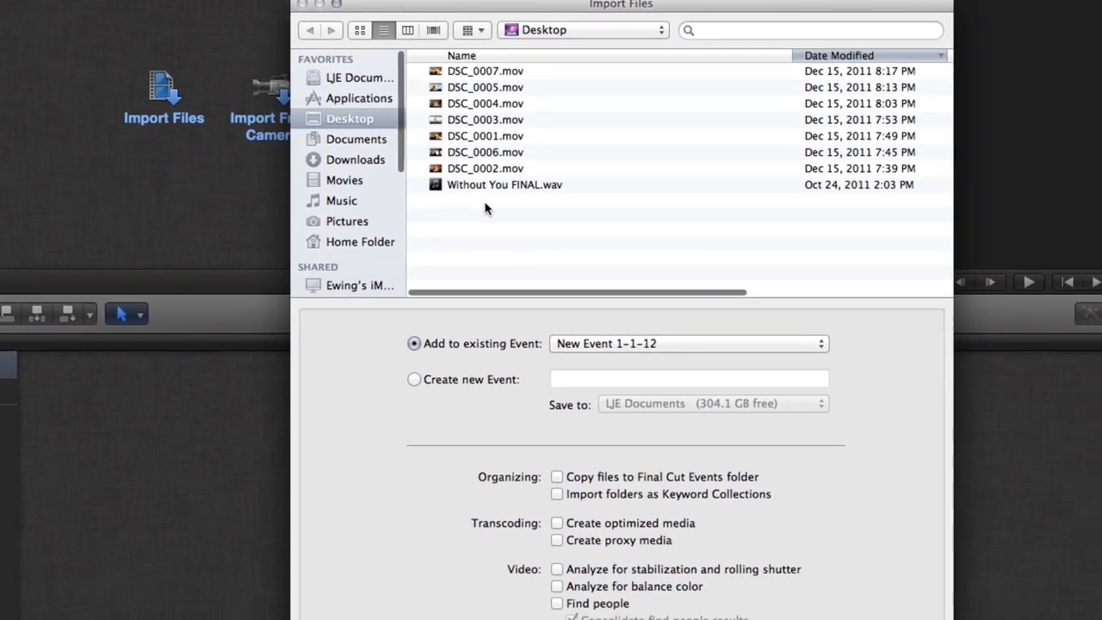
{"action": "left_click_drag", "start_coordinate": [482, 205], "coordinate": [448, 60]}
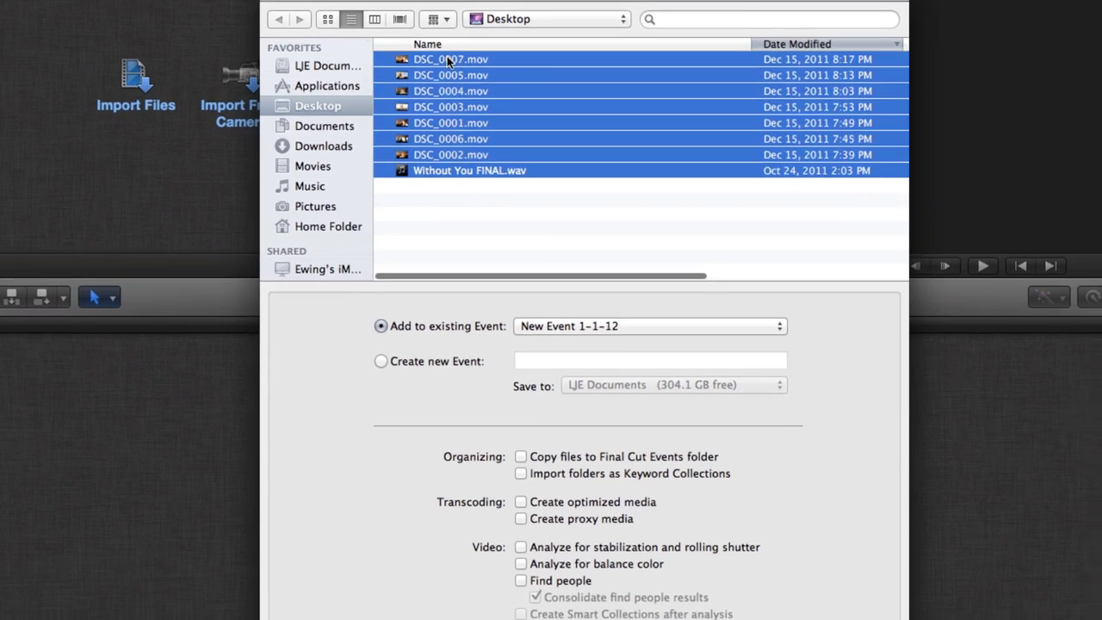
Step: Import the selected files into a new event named "With Out You Music Video"
{"action": "left_click", "coordinate": [380, 365]}
{"action": "type", "text": "With Out"}
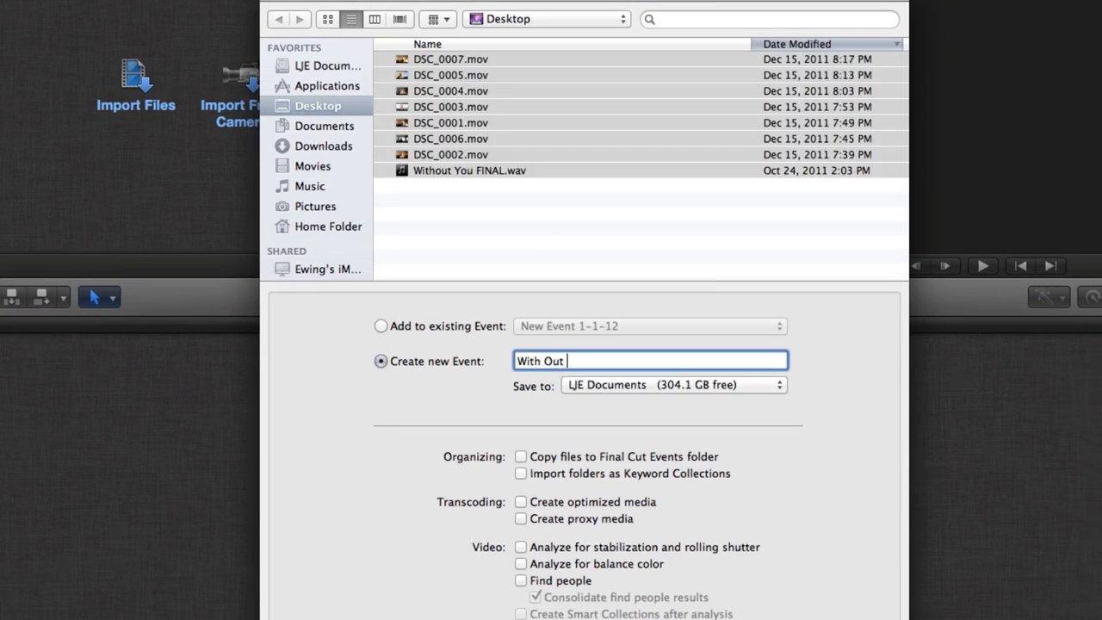
{"action": "type", "text": " You"}
{"action": "key", "text": "Return"}
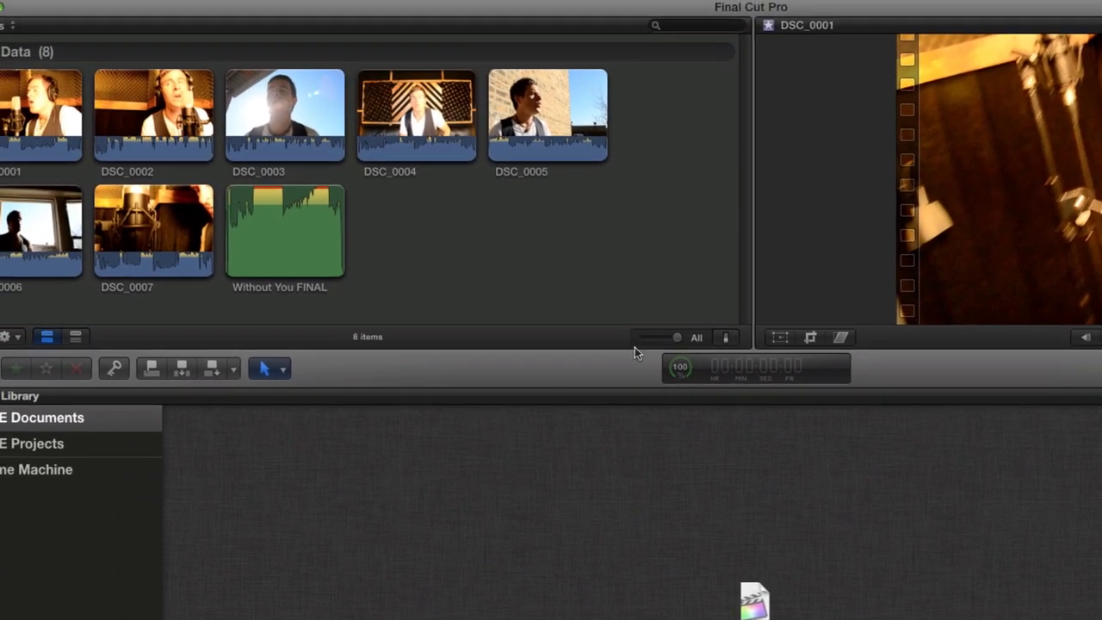
Step: Select all eight imported clips in the event and synchronize them into one clip
{"action": "left_click_drag", "start_coordinate": [580, 273], "coordinate": [10, 65]}
{"action": "left_click_drag", "start_coordinate": [107, 105], "coordinate": [104, 108]}
{"action": "right_click", "coordinate": [104, 108]}
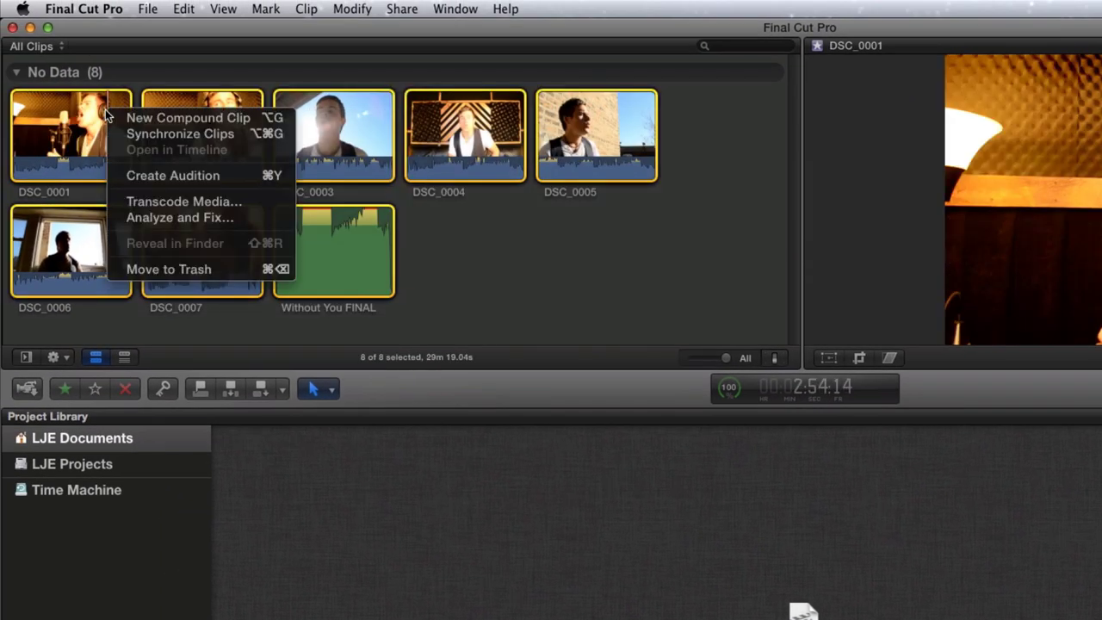
{"action": "left_click", "coordinate": [138, 134]}
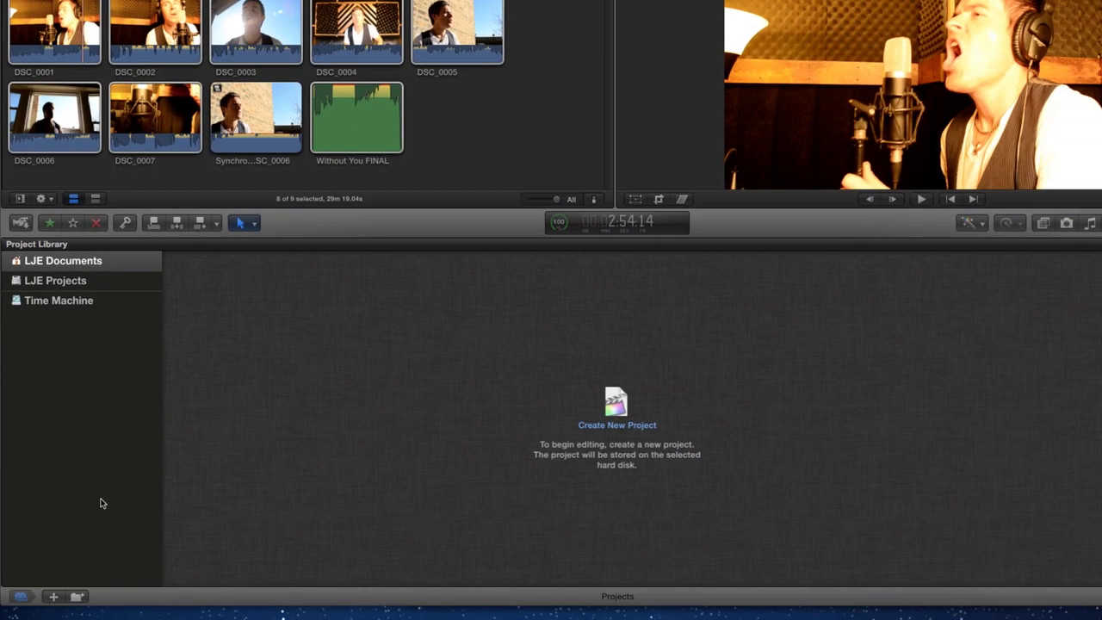
Step: Create a project named "With Out You Music Video", keeping the automatic video properties and default audio and render settings
{"action": "left_click", "coordinate": [54, 597]}
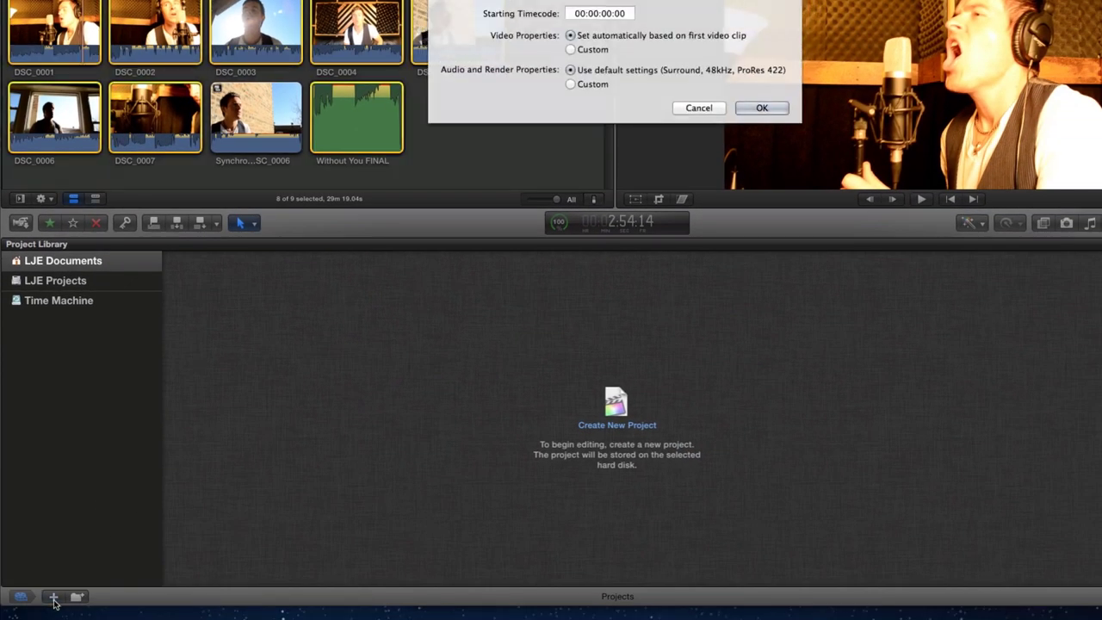
{"action": "type", "text": "With Out "}
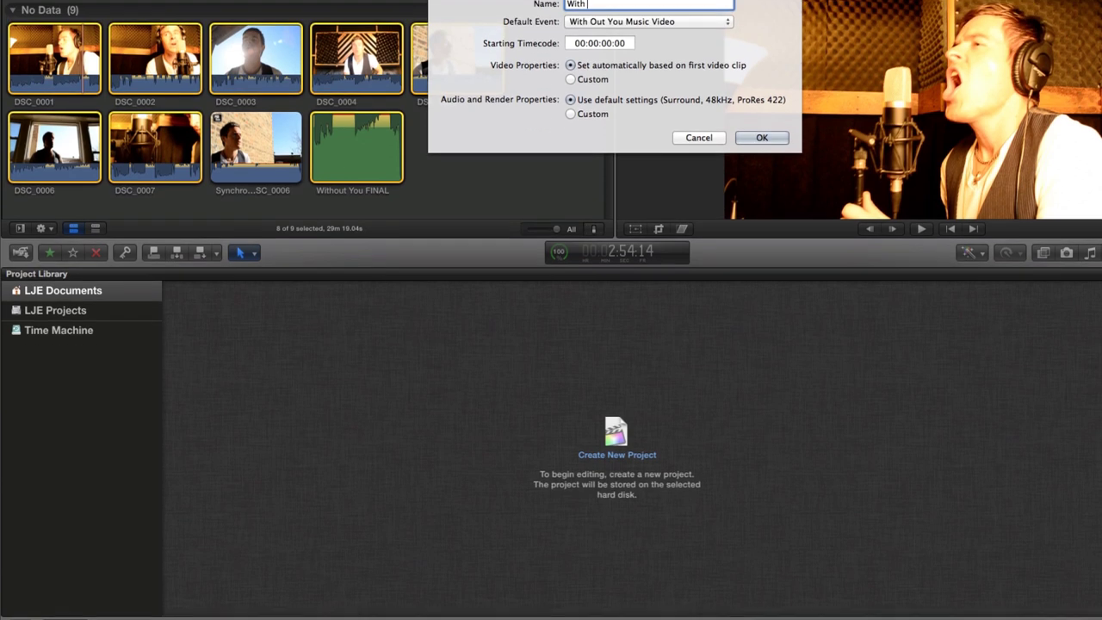
{"action": "type", "text": "You"}
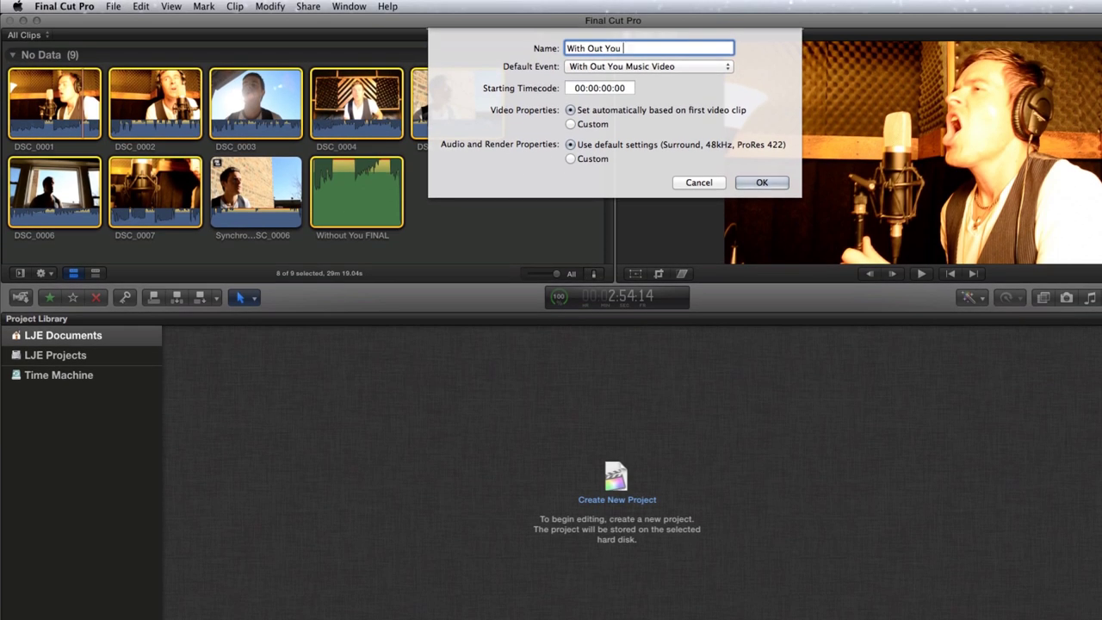
{"action": "type", "text": " Music Video"}
{"action": "key", "text": "Return"}
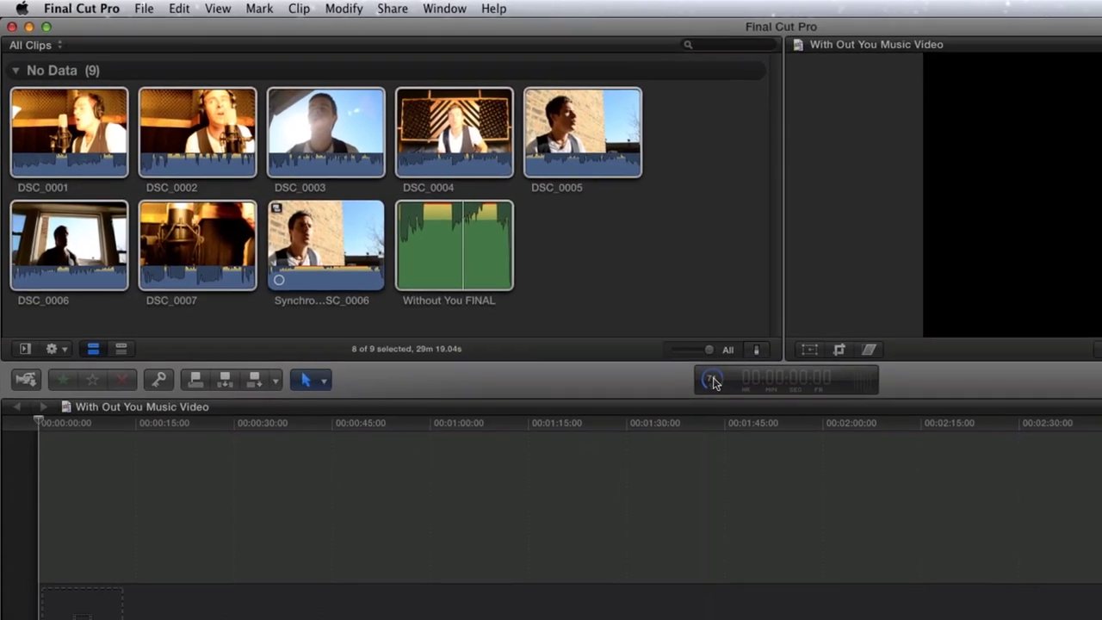
Step: Check the status of the background tasks and close the list
{"action": "left_click", "coordinate": [583, 309]}
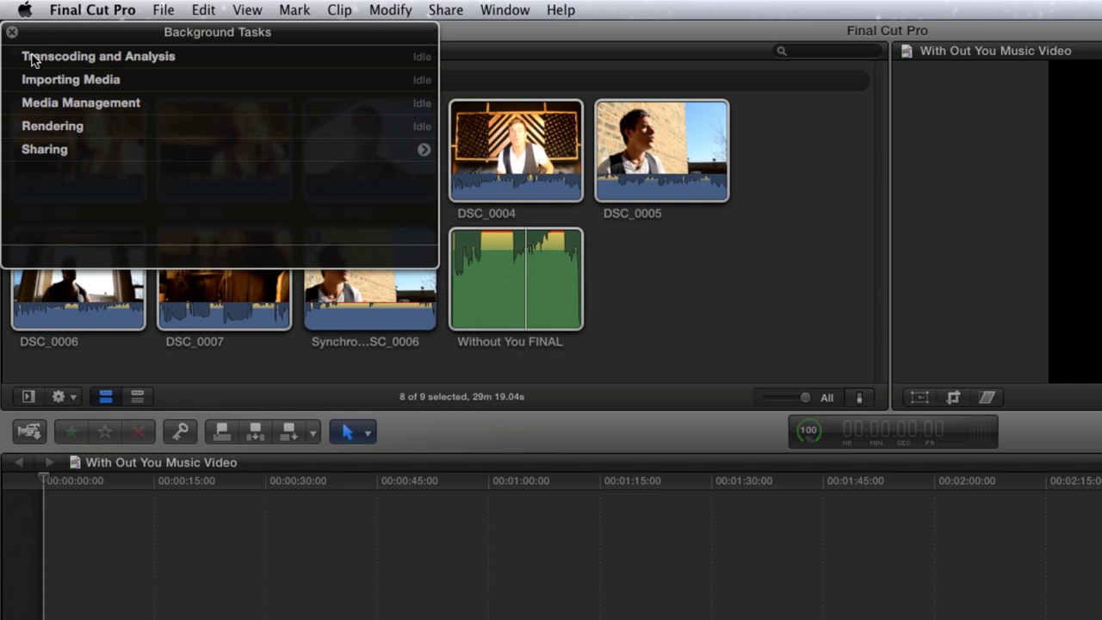
{"action": "left_click", "coordinate": [12, 34]}
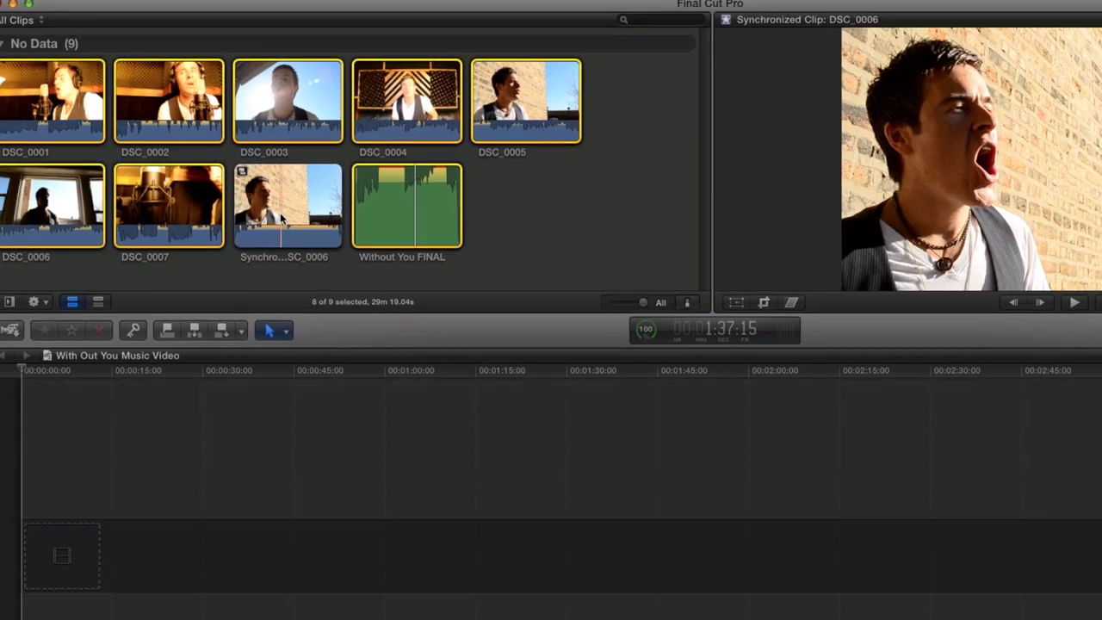
Step: Add the synchronized clip to the empty project timeline and open its contents for editing
{"action": "left_click_drag", "start_coordinate": [280, 212], "coordinate": [95, 561]}
{"action": "double_click", "coordinate": [68, 454]}
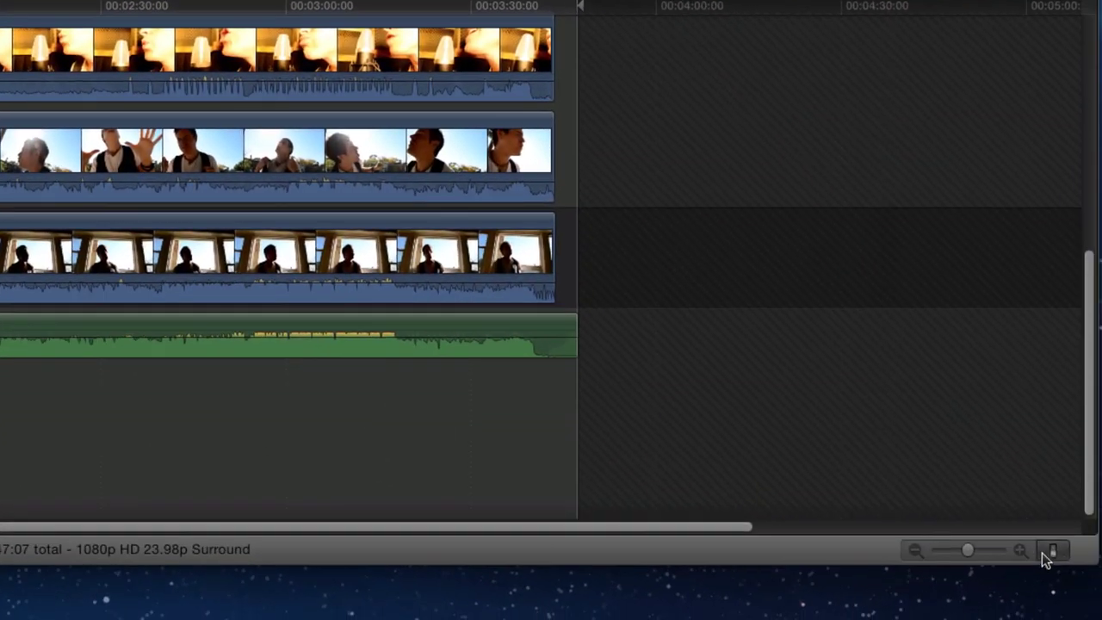
Step: Show timeline clips as filmstrips without waveforms at the minimum clip height, and enlarge the timeline area to fit all the layers
{"action": "left_click", "coordinate": [1081, 570]}
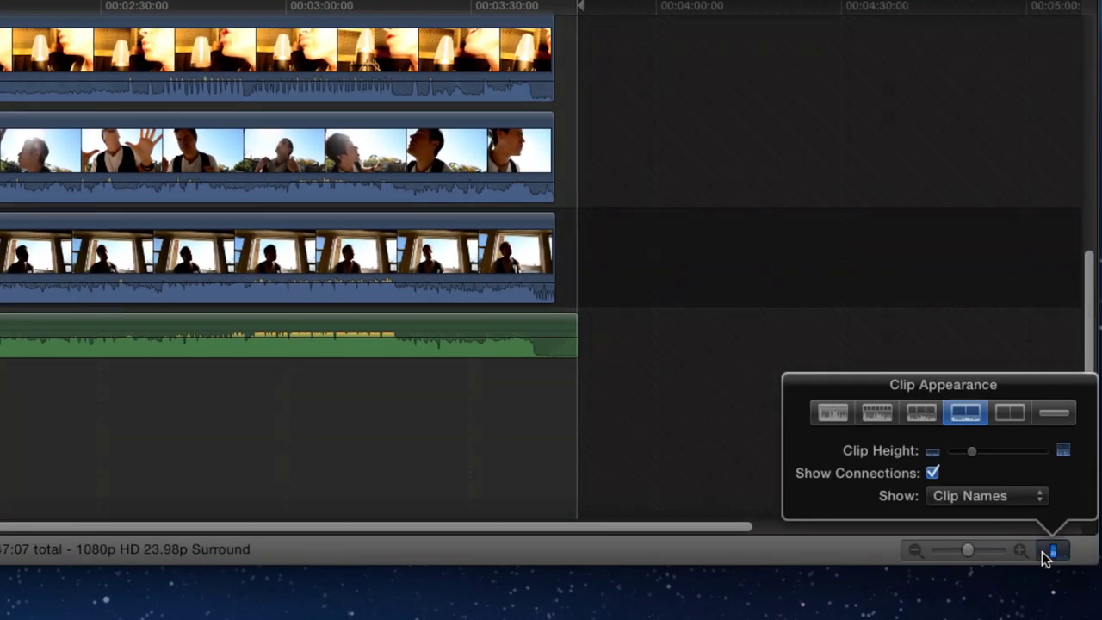
{"action": "left_click", "coordinate": [996, 415]}
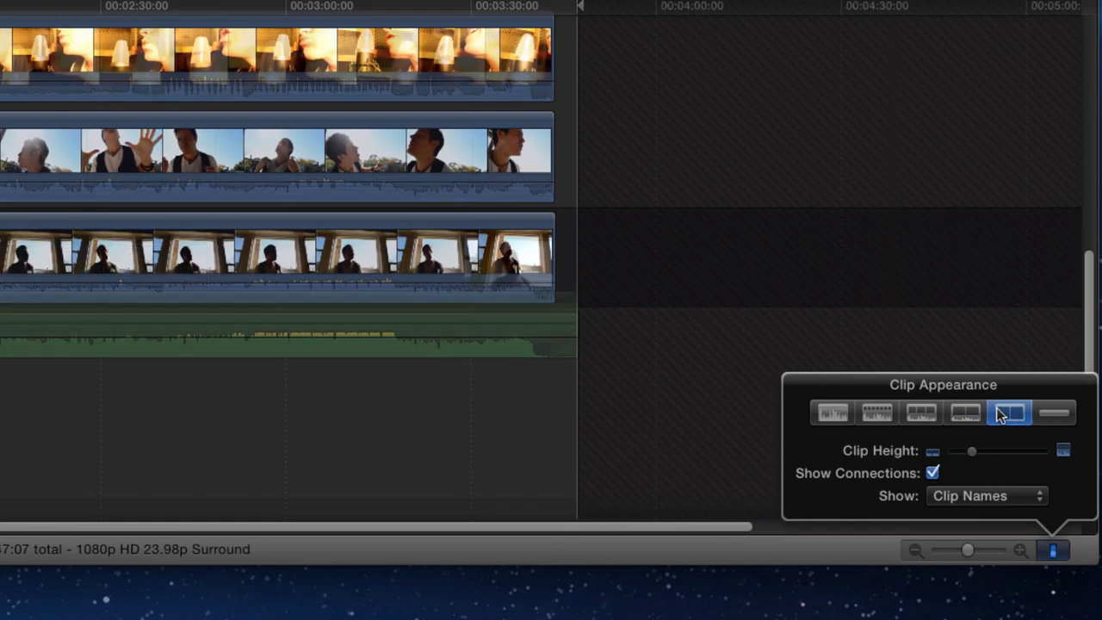
{"action": "left_click_drag", "start_coordinate": [946, 455], "coordinate": [943, 456]}
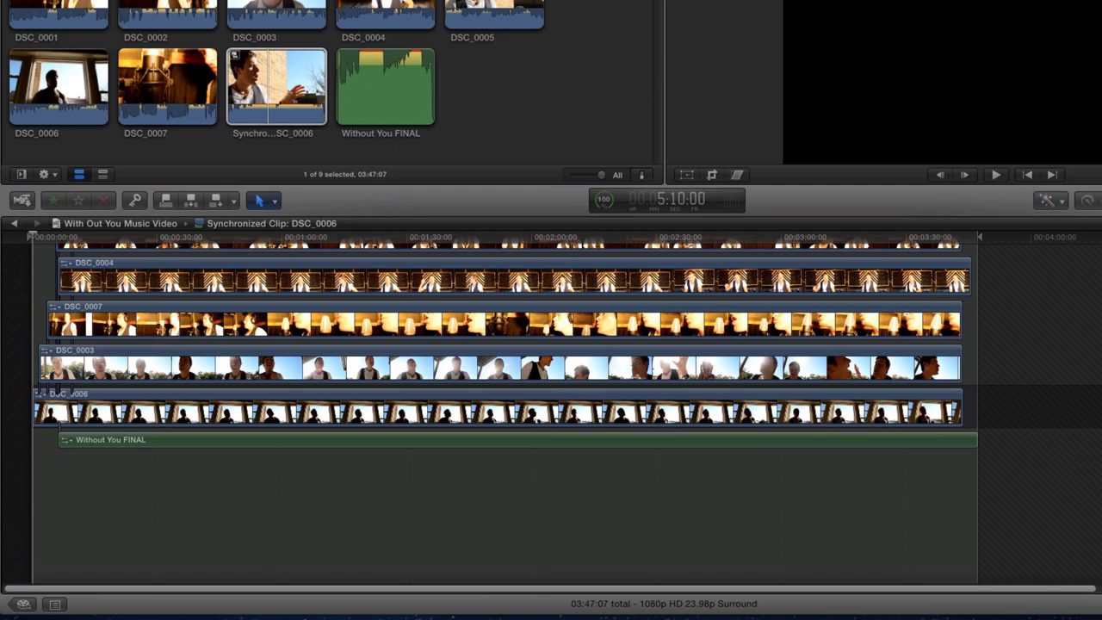
{"action": "scroll", "coordinate": [551, 379], "scroll_direction": "up", "scroll_amount": 5}
{"action": "scroll", "coordinate": [551, 413], "scroll_direction": "down", "scroll_amount": 3}
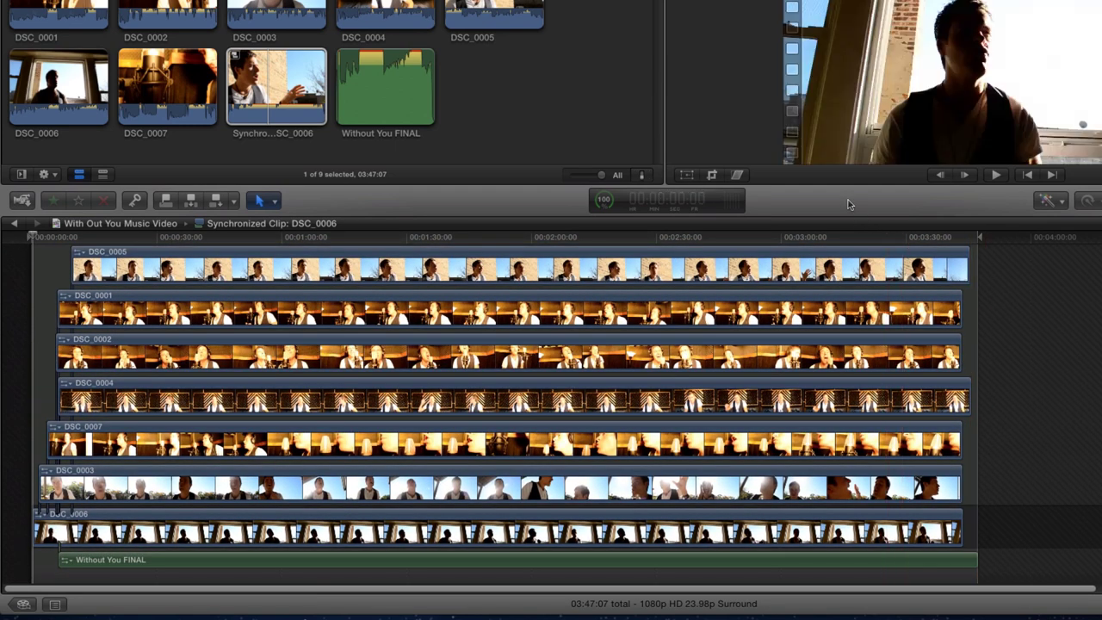
{"action": "left_click_drag", "start_coordinate": [850, 188], "coordinate": [850, 142]}
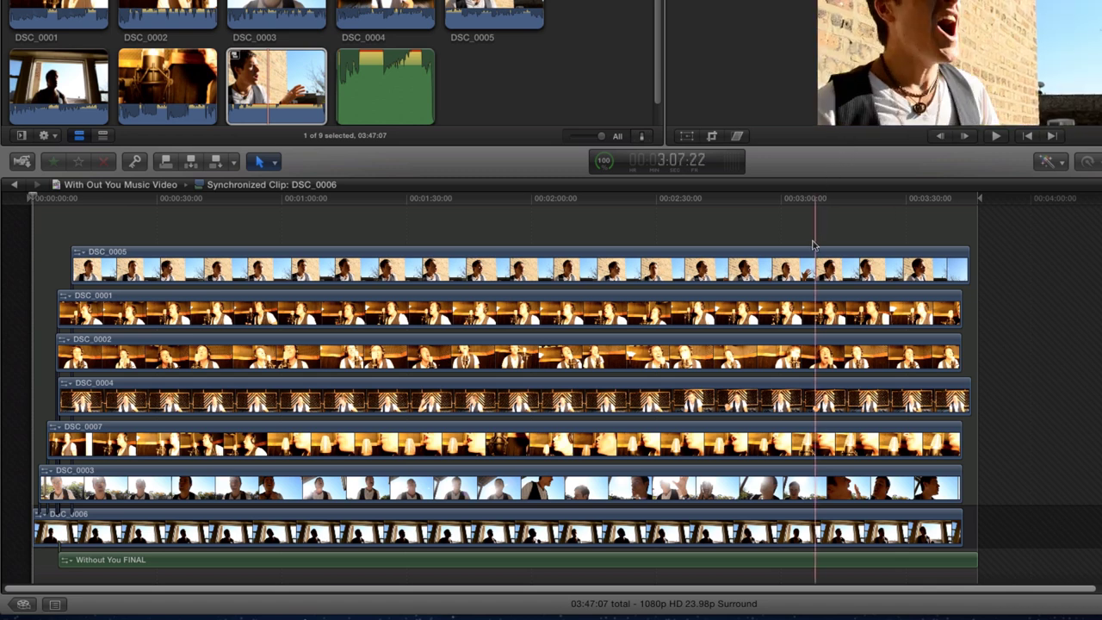
Step: Detach the audio from all seven DSC video clips and delete the detached audio, keeping the Without You FINAL track
{"action": "left_click_drag", "start_coordinate": [812, 231], "coordinate": [810, 543]}
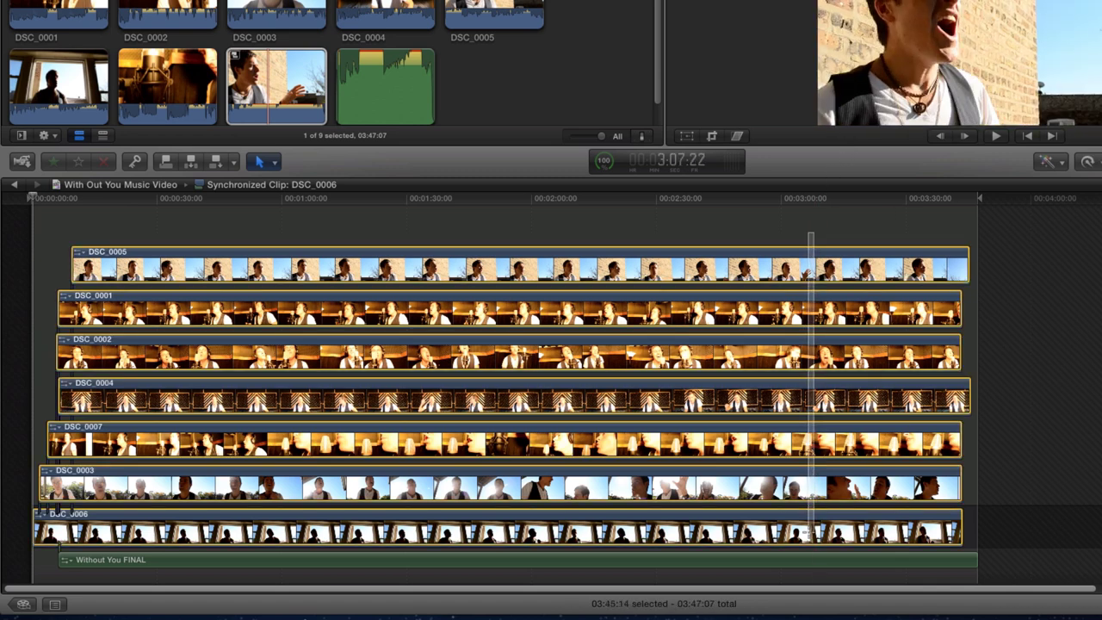
{"action": "right_click", "coordinate": [810, 536]}
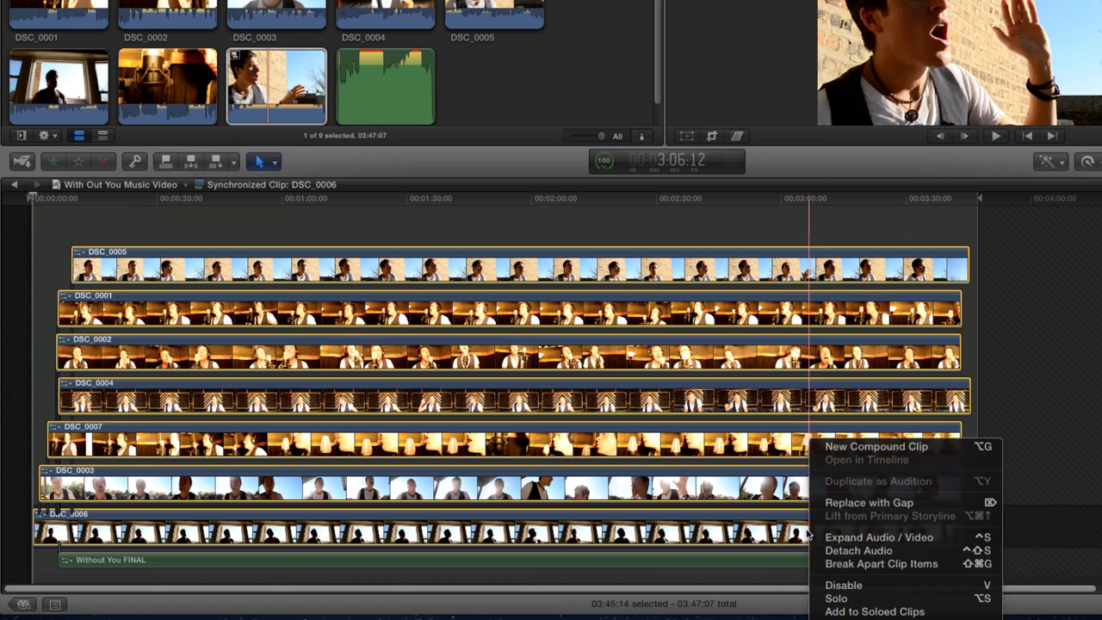
{"action": "left_click", "coordinate": [859, 551]}
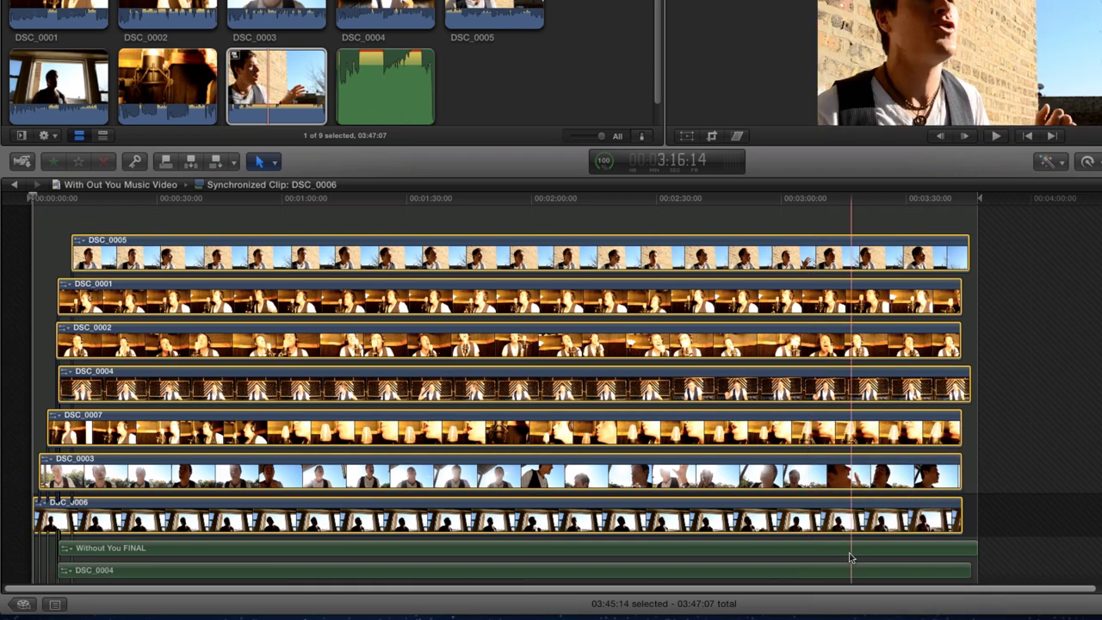
{"action": "left_click_drag", "start_coordinate": [991, 568], "coordinate": [885, 610]}
{"action": "key", "text": "Delete"}
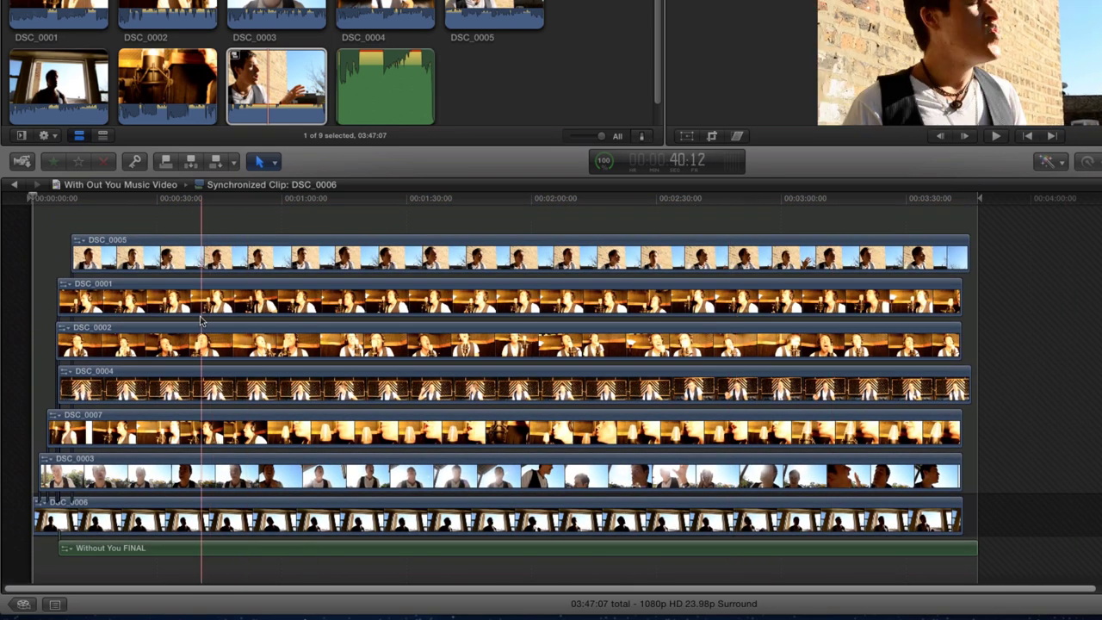
Step: Lift the DSC_0006 clip out of the primary storyline
{"action": "right_click", "coordinate": [79, 522]}
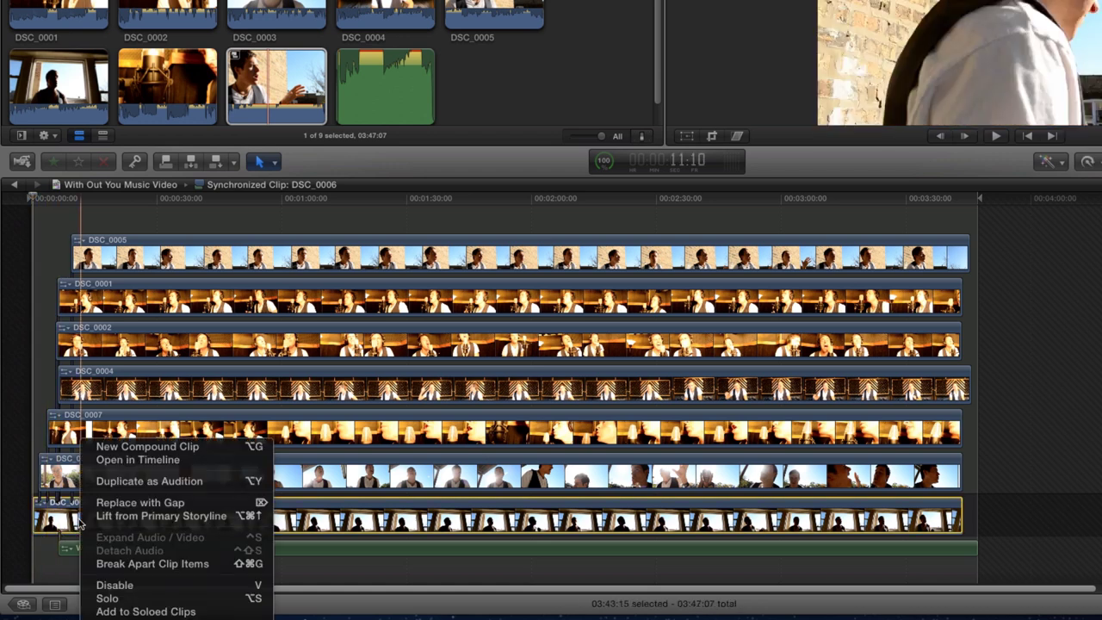
{"action": "left_click", "coordinate": [142, 516]}
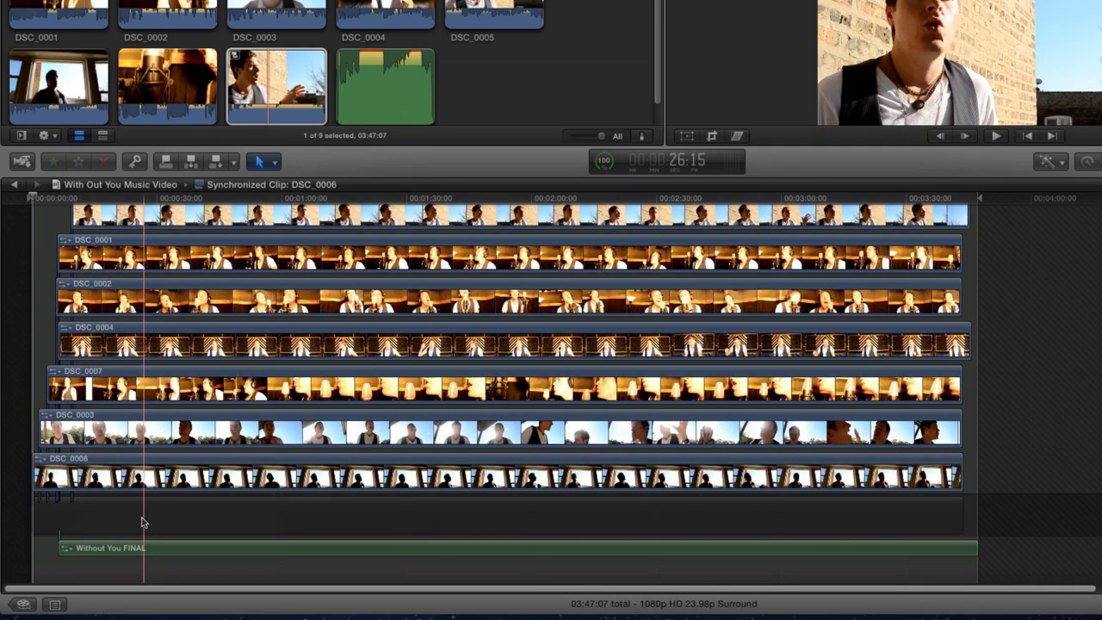
Step: Play the opening of the performance and step the playhead back frame by frame to 13:05, before the singing starts
{"action": "key", "text": "space"}
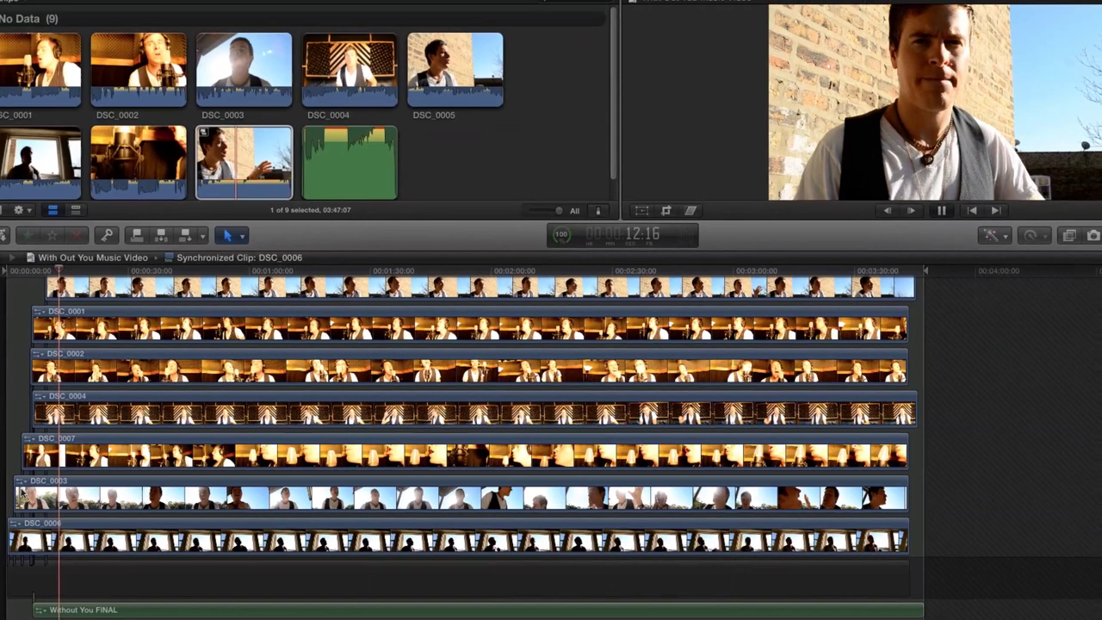
{"action": "key", "text": "space"}
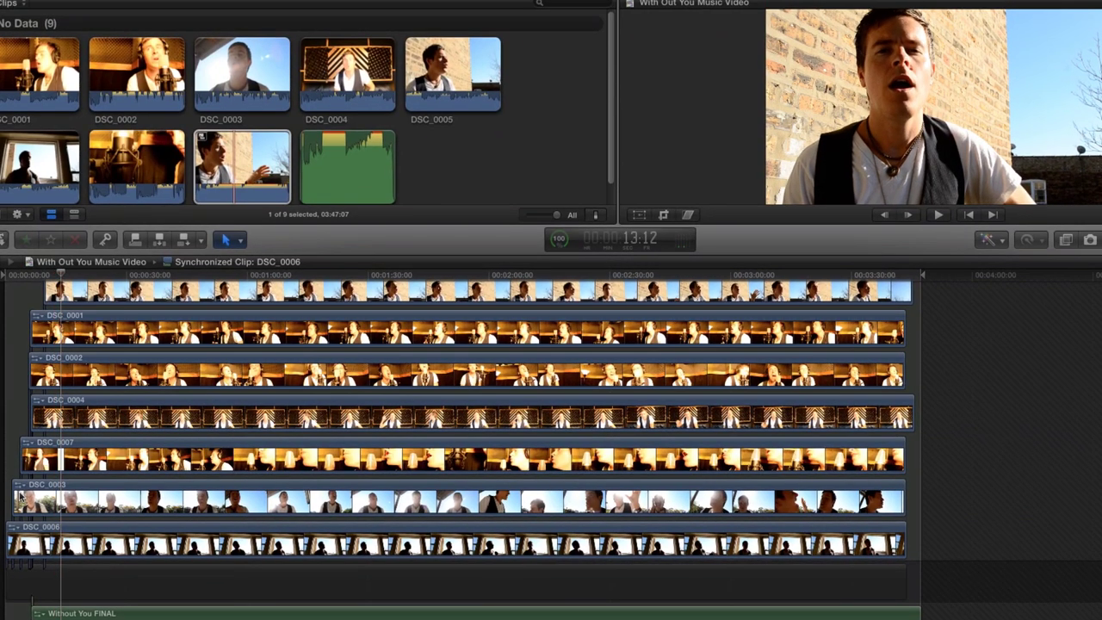
{"action": "key", "text": "Left"}
{"action": "key", "text": "Left"}
{"action": "key", "text": "Left"}
{"action": "key", "text": "Left"}
{"action": "key", "text": "Left"}
{"action": "key", "text": "Left"}
{"action": "key", "text": "Left"}
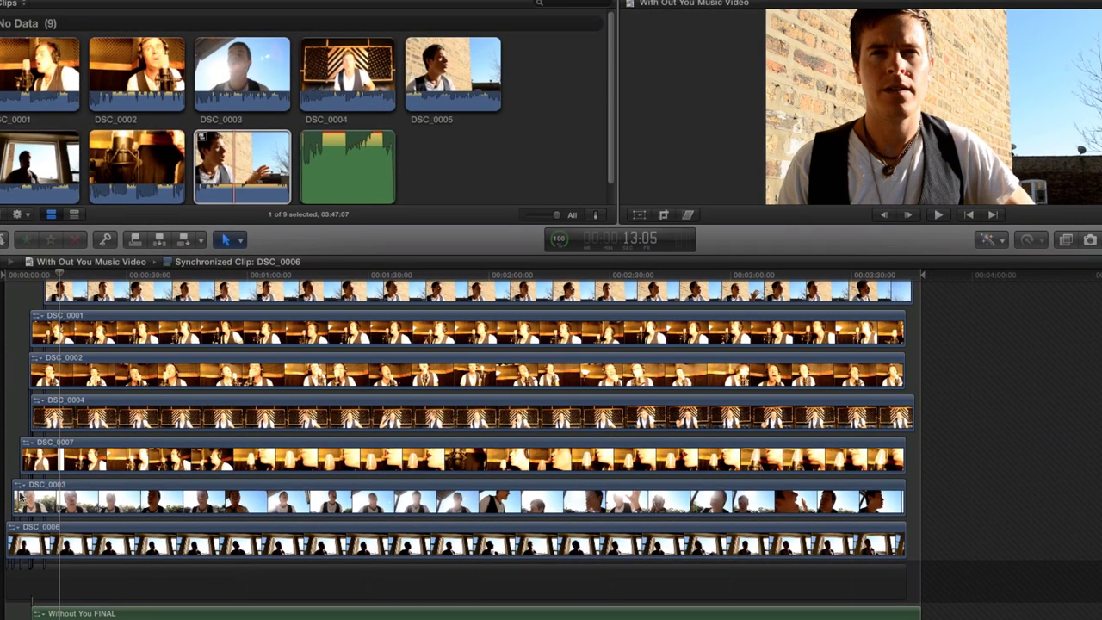
Step: Cut each of the stacked DSC video clips at the playhead with the Blade tool
{"action": "key", "text": "b"}
{"action": "left_click", "coordinate": [62, 545]}
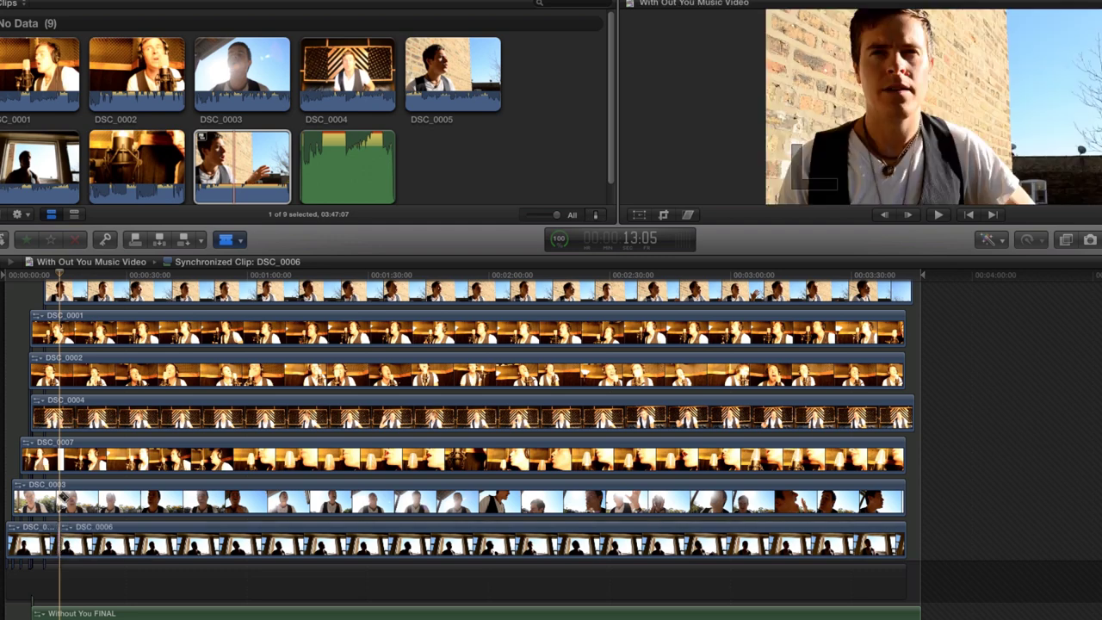
{"action": "left_click", "coordinate": [63, 495]}
{"action": "left_click", "coordinate": [62, 455]}
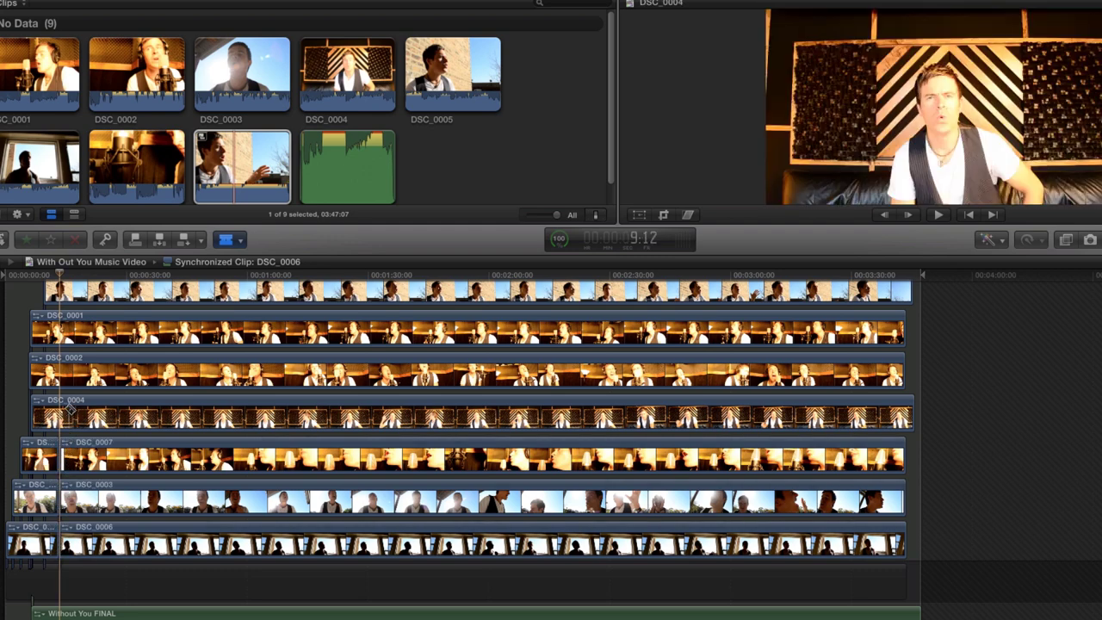
{"action": "left_click", "coordinate": [62, 413]}
{"action": "left_click", "coordinate": [62, 372]}
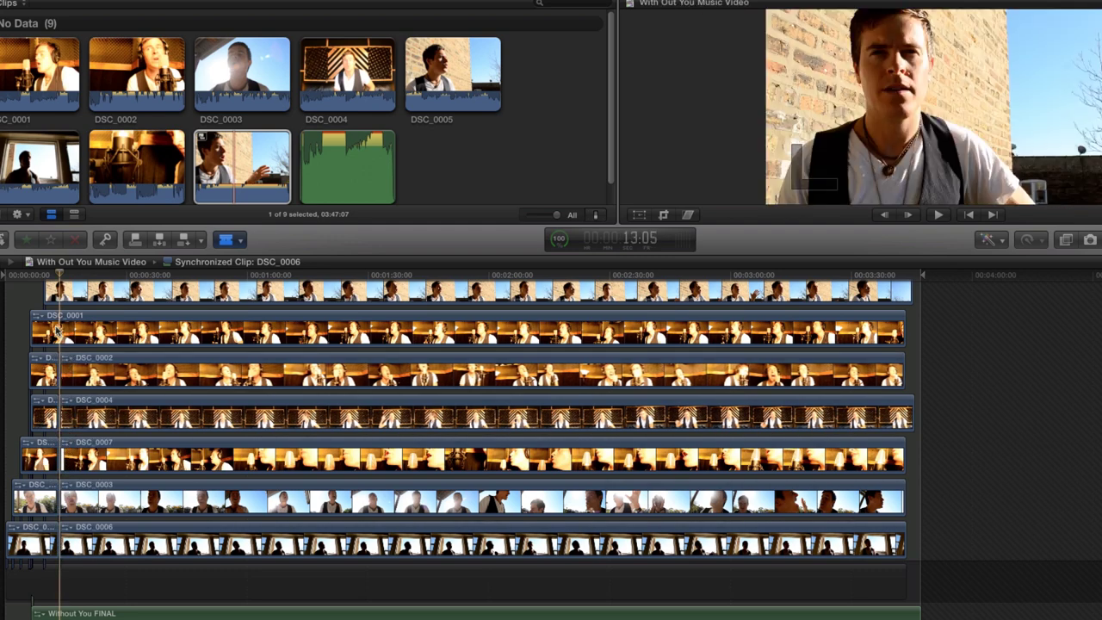
{"action": "left_click", "coordinate": [62, 330]}
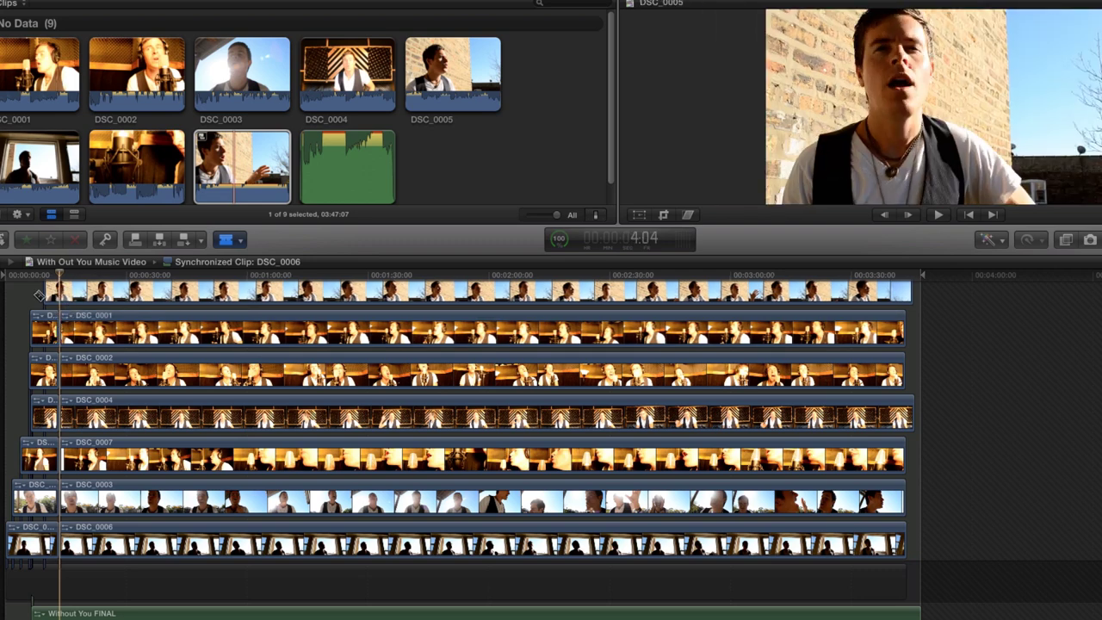
Step: Delete the opening pieces of all seven video clips before the 13:05 cut
{"action": "key", "text": "a"}
{"action": "left_click_drag", "start_coordinate": [23, 298], "coordinate": [43, 534]}
{"action": "key", "text": "Delete"}
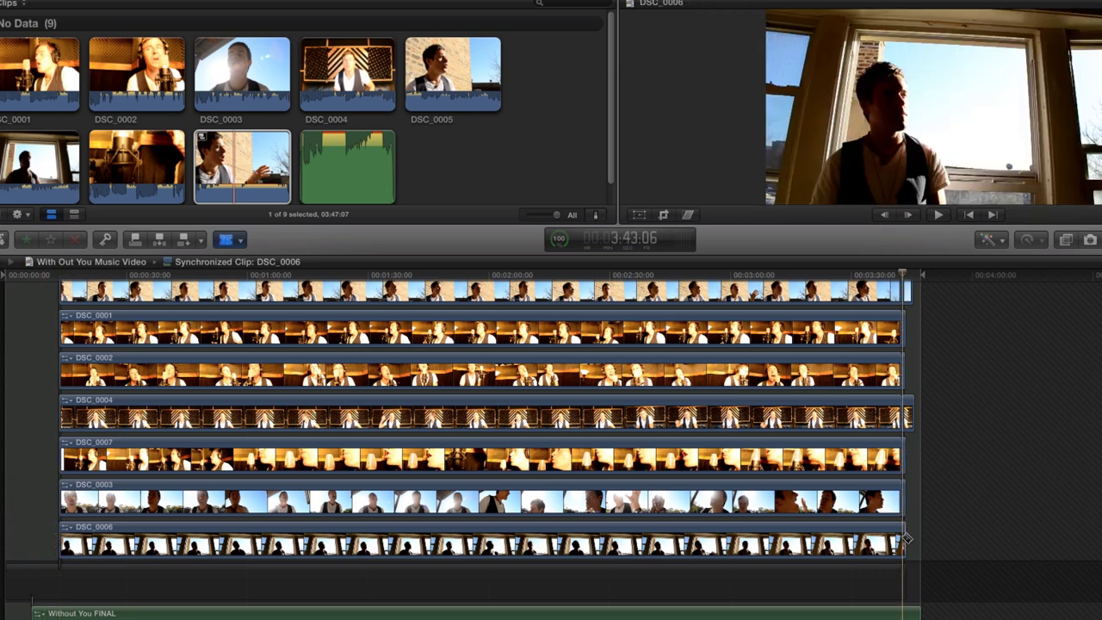
Step: Delete the leftover end pieces of all seven stacked DSC clips after the closing cut
{"action": "key", "text": "a"}
{"action": "left_click_drag", "start_coordinate": [914, 541], "coordinate": [908, 299]}
{"action": "scroll", "coordinate": [907, 415], "scroll_direction": "up", "scroll_amount": 2}
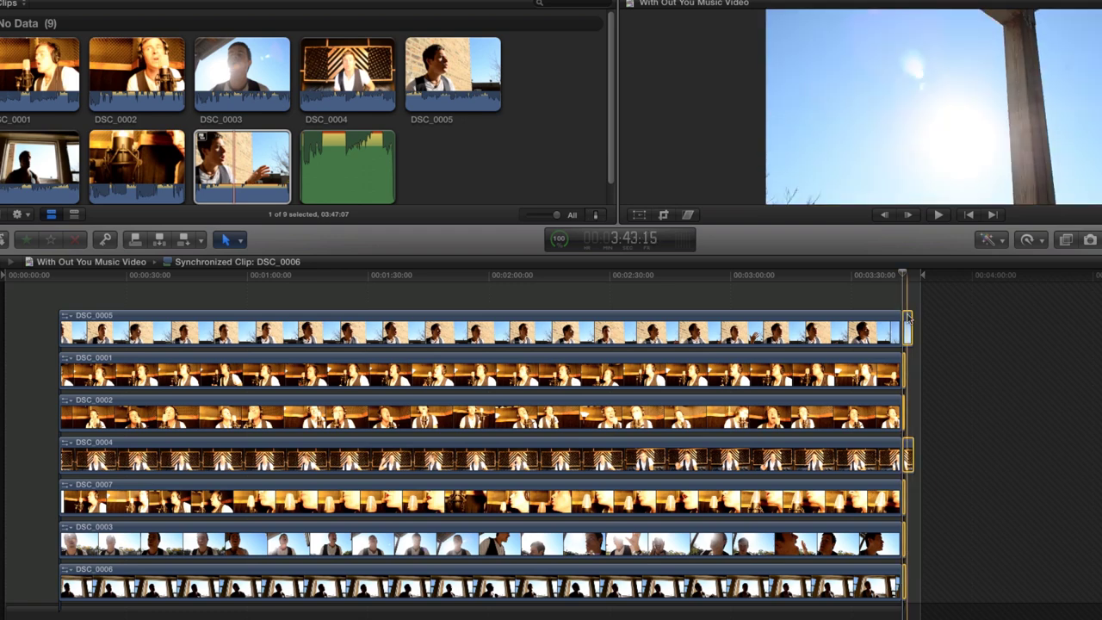
{"action": "left_click", "coordinate": [908, 319]}
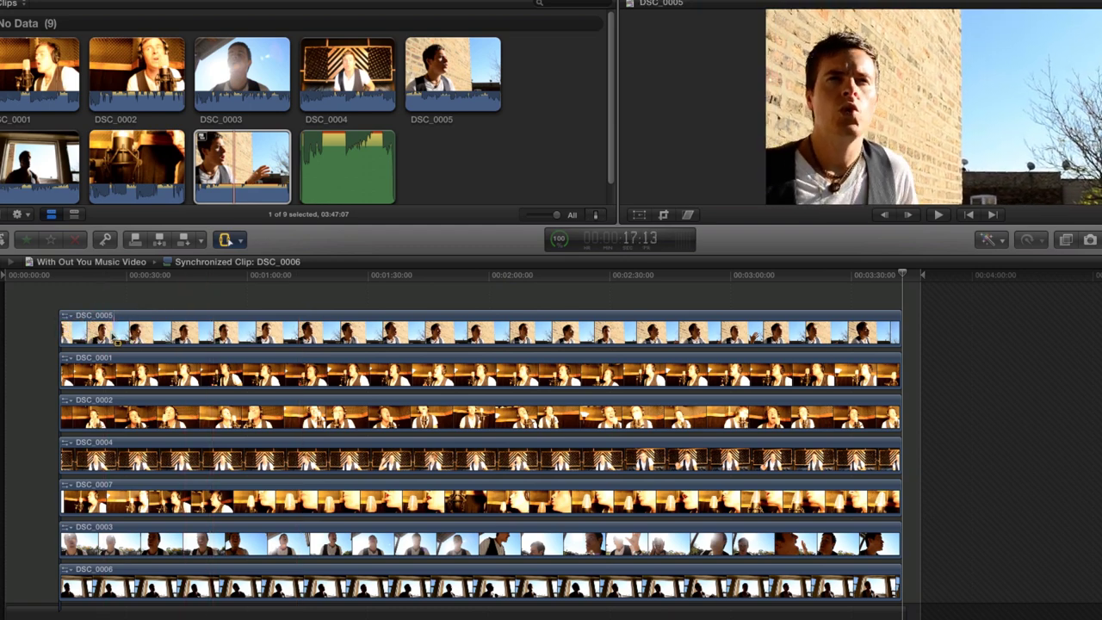
Step: Remove the unwanted sections along the whole DSC_0005 clip using range selections
{"action": "left_click_drag", "start_coordinate": [105, 335], "coordinate": [134, 334]}
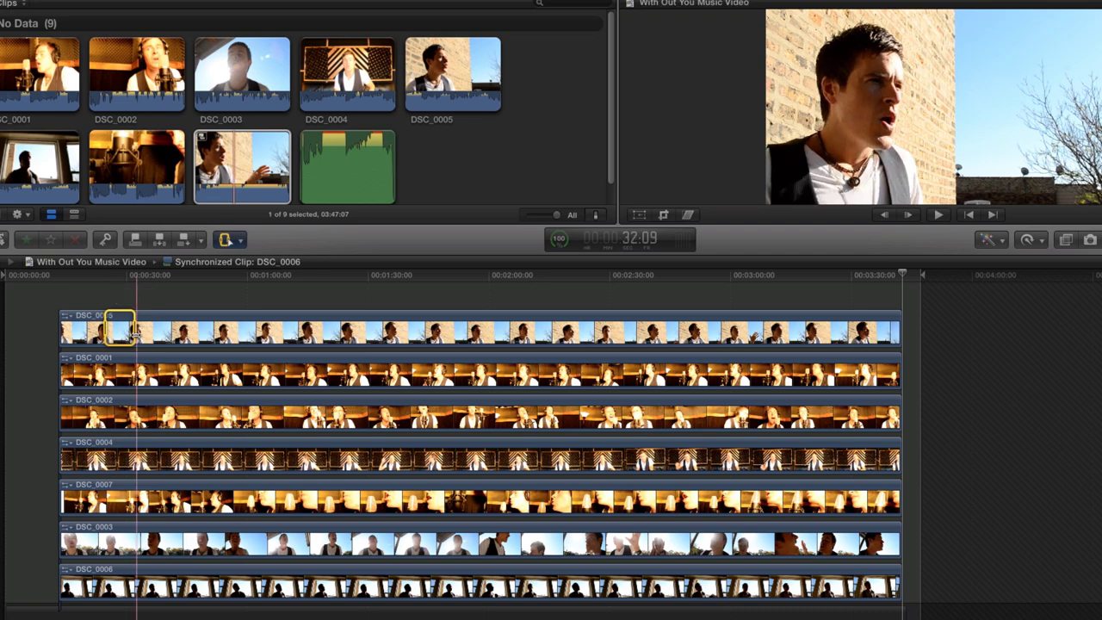
{"action": "key", "text": "Delete"}
{"action": "left_click_drag", "start_coordinate": [213, 334], "coordinate": [627, 334]}
{"action": "key", "text": "Delete"}
{"action": "key", "text": "Delete"}
{"action": "key", "text": "Delete"}
{"action": "key", "text": "Delete"}
{"action": "key", "text": "Delete"}
{"action": "left_click_drag", "start_coordinate": [698, 334], "coordinate": [735, 334]}
{"action": "key", "text": "Delete"}
{"action": "left_click_drag", "start_coordinate": [822, 334], "coordinate": [851, 334]}
{"action": "key", "text": "Delete"}
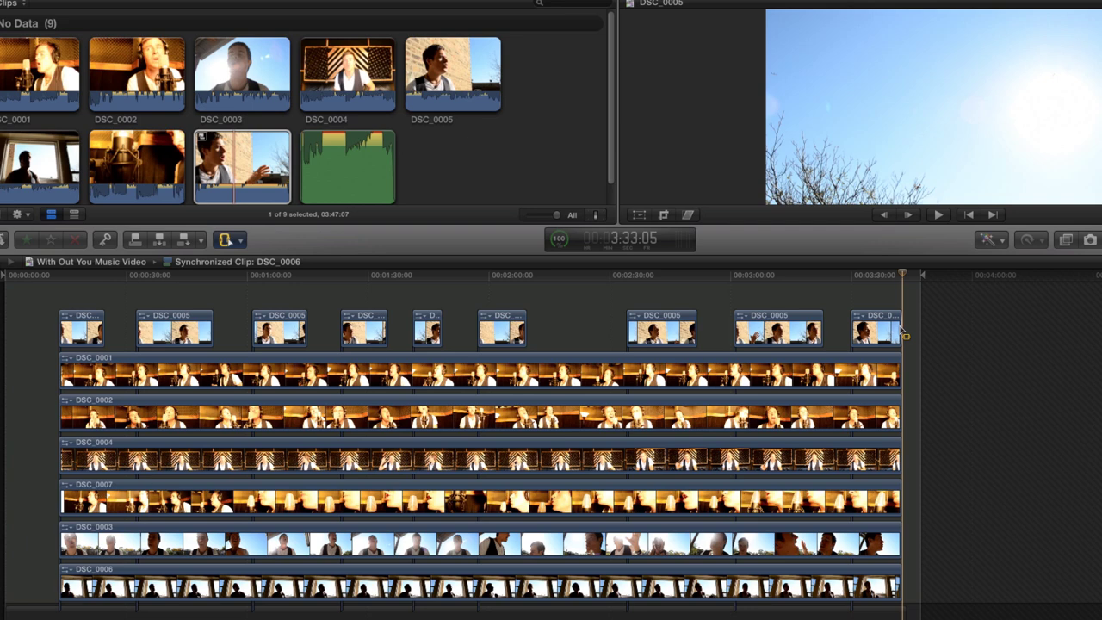
Step: Select all remaining DSC_0005 pieces and disable them so the takes underneath show
{"action": "key", "text": "a"}
{"action": "left_click_drag", "start_coordinate": [911, 324], "coordinate": [73, 318]}
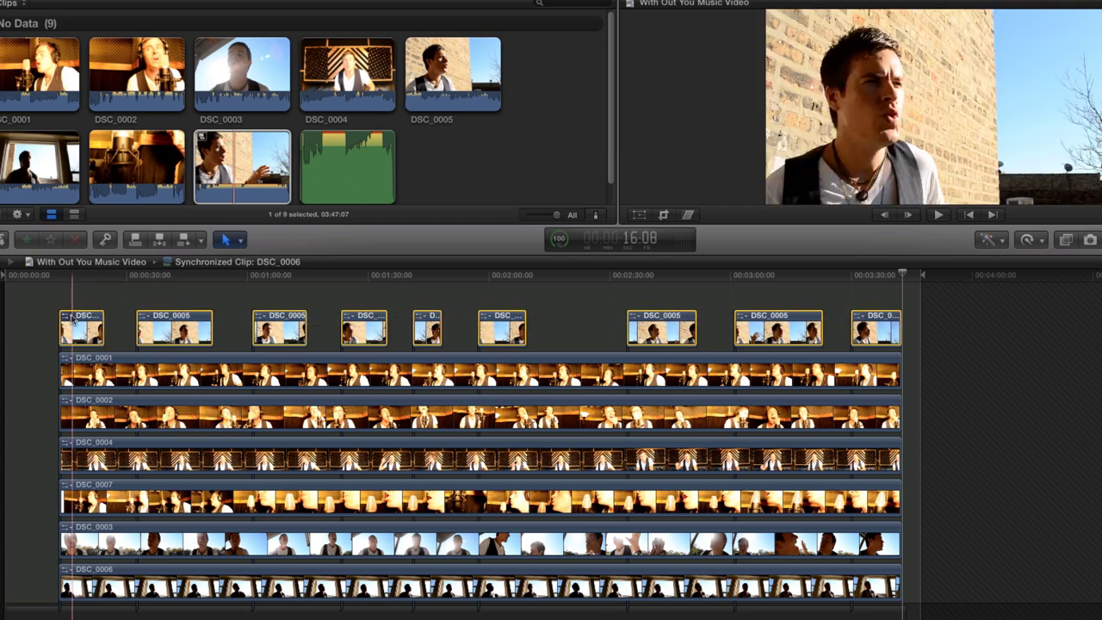
{"action": "key", "text": "v"}
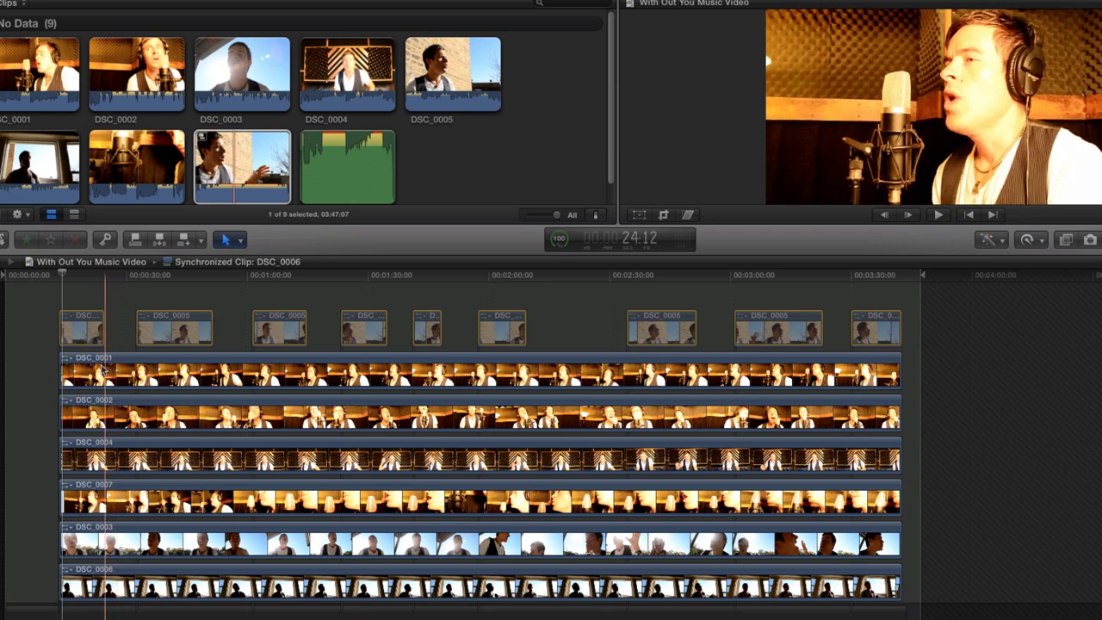
Step: Remove a range about 11 seconds long from DSC_0001, ending where the second DSC_0005 piece begins
{"action": "key", "text": "b"}
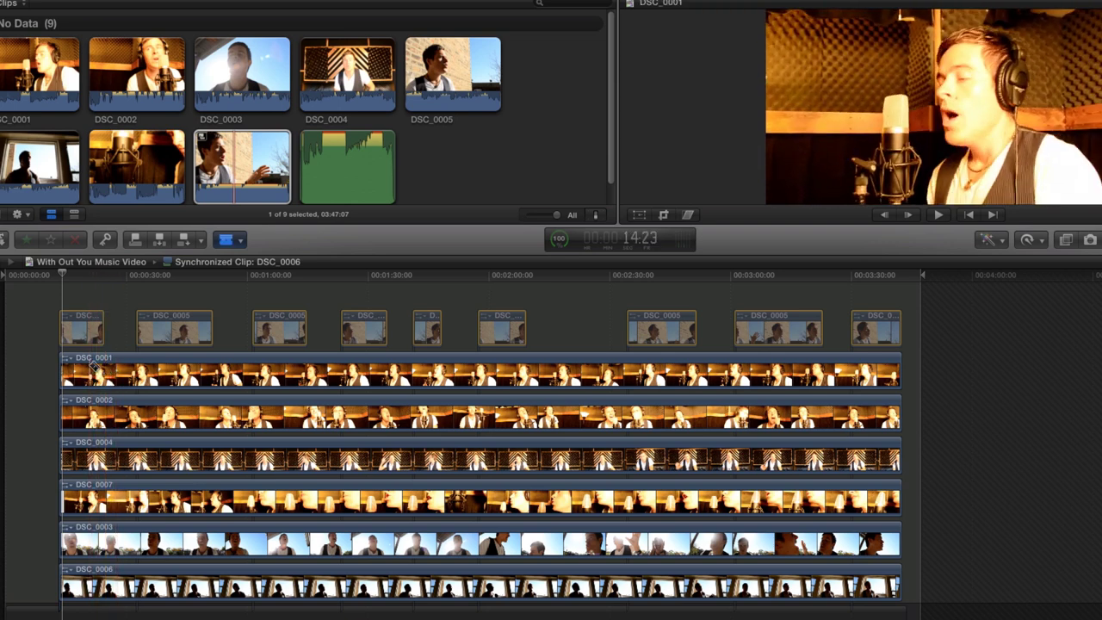
{"action": "key", "text": "a"}
{"action": "left_click_drag", "start_coordinate": [89, 368], "coordinate": [136, 372]}
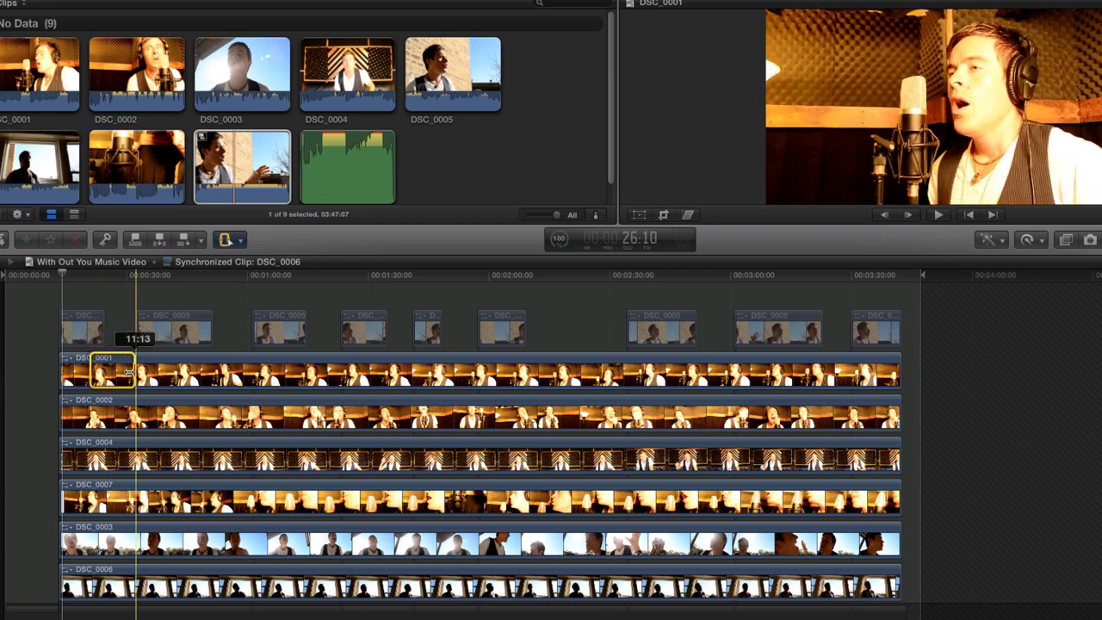
{"action": "key", "text": "Delete"}
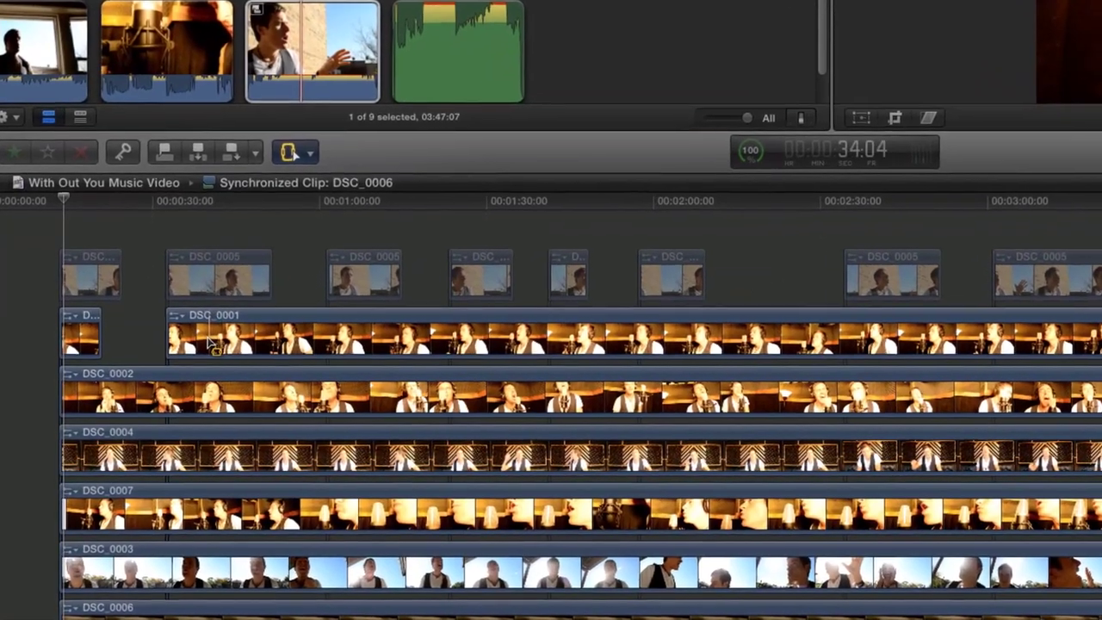
Step: Cut DSC_0001 with the Blade tool at four points between about 0:40 and 1:27
{"action": "key", "text": "b"}
{"action": "left_click", "coordinate": [231, 325]}
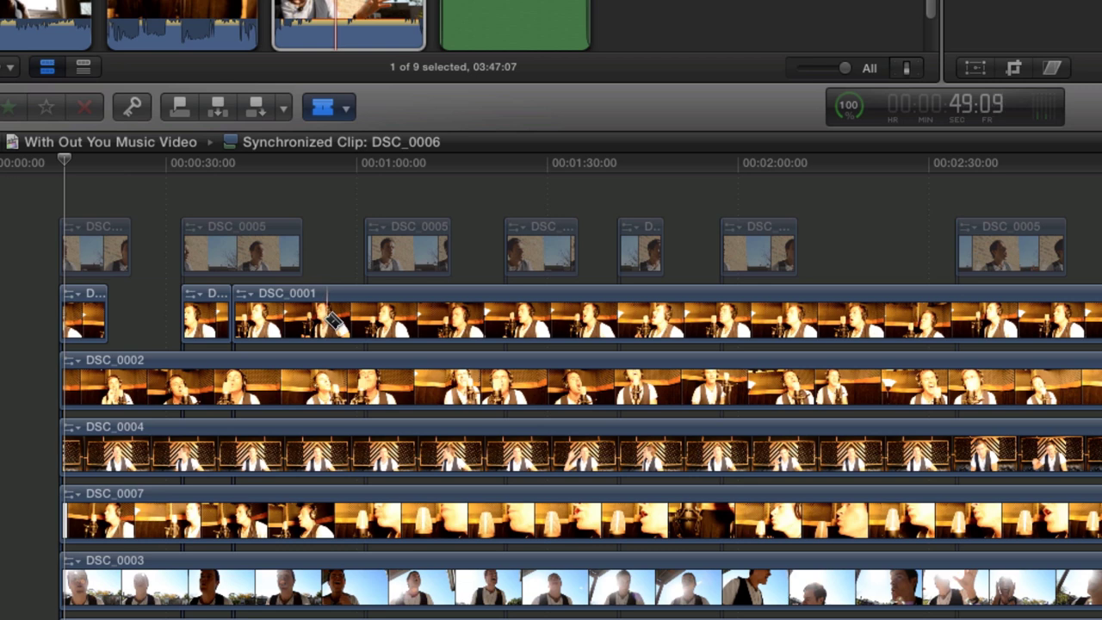
{"action": "left_click", "coordinate": [327, 320]}
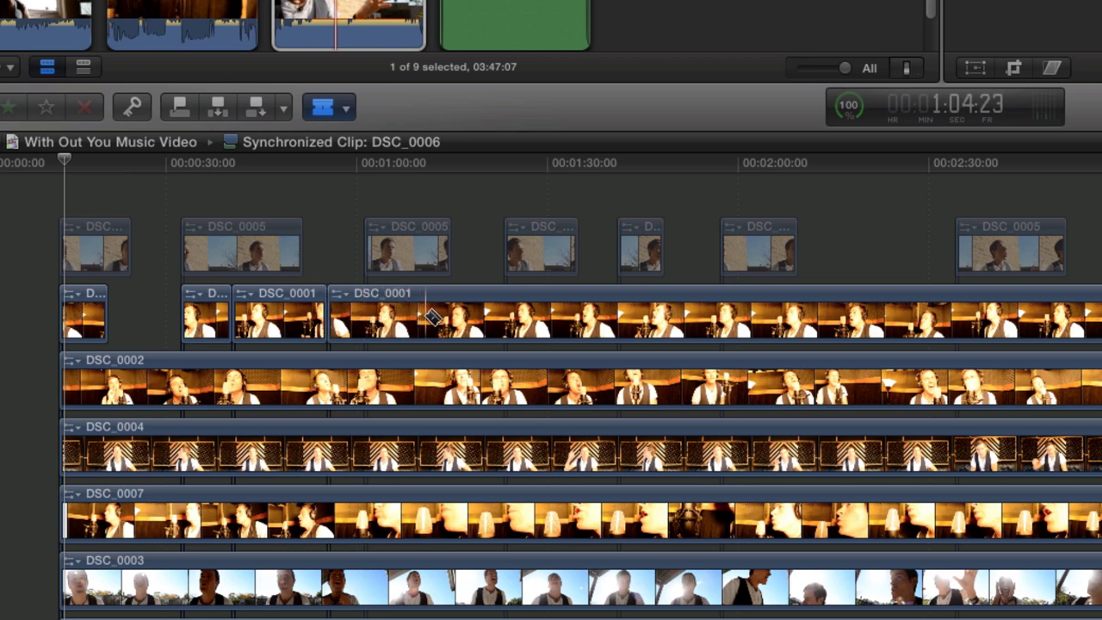
{"action": "left_click", "coordinate": [427, 317]}
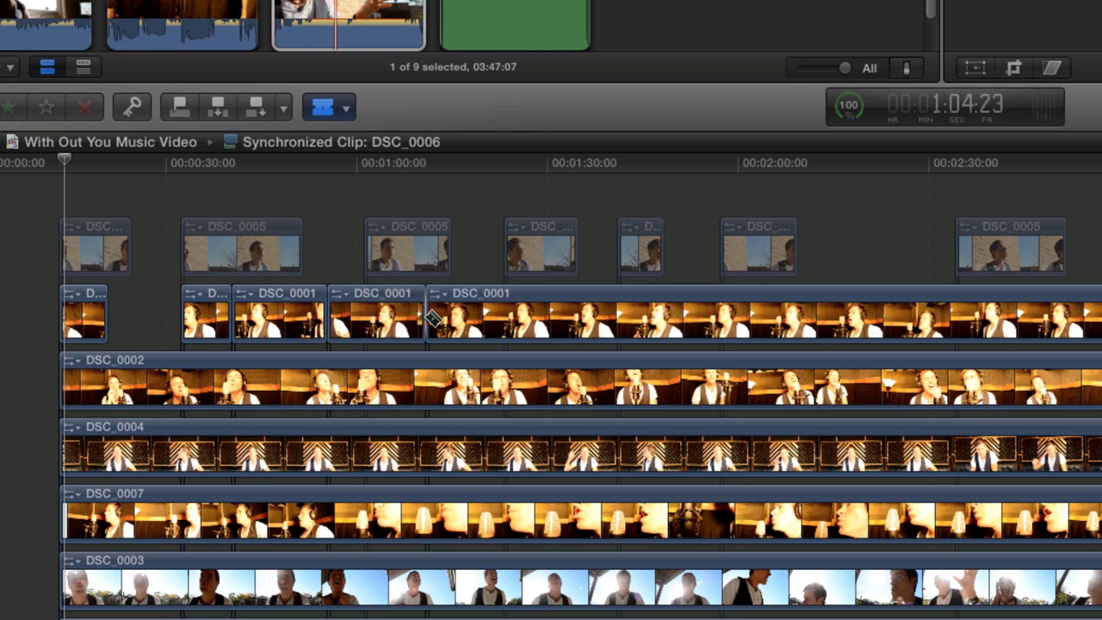
{"action": "left_click", "coordinate": [531, 319]}
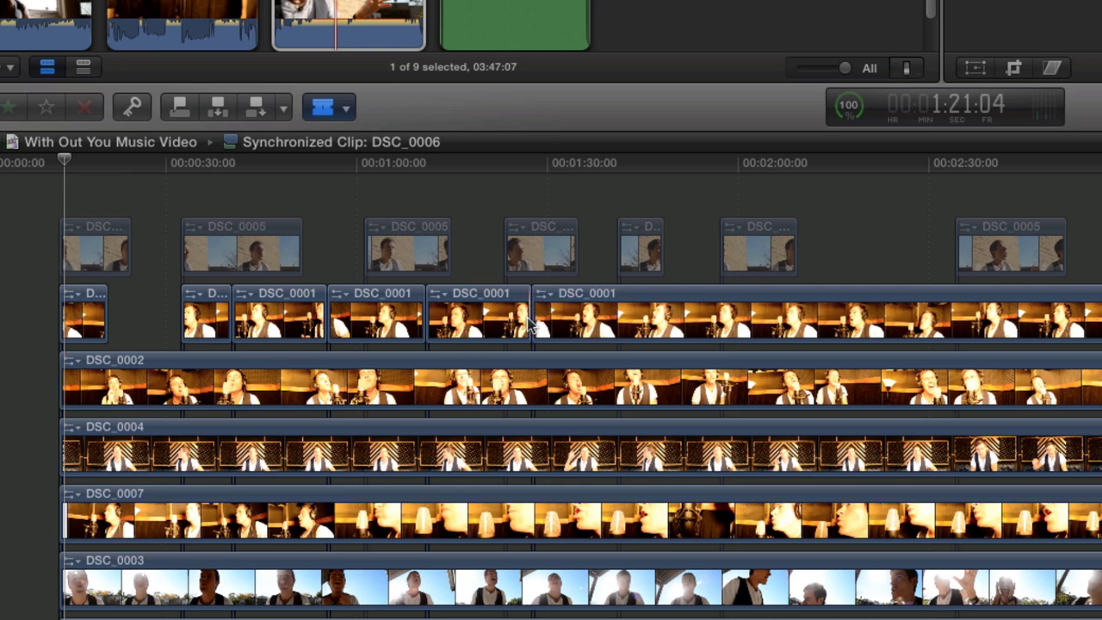
Step: Delete the DSC_0001 pieces from about 0:40 to 0:55 and from about 1:11 to 1:27
{"action": "key", "text": "a"}
{"action": "left_click", "coordinate": [287, 321]}
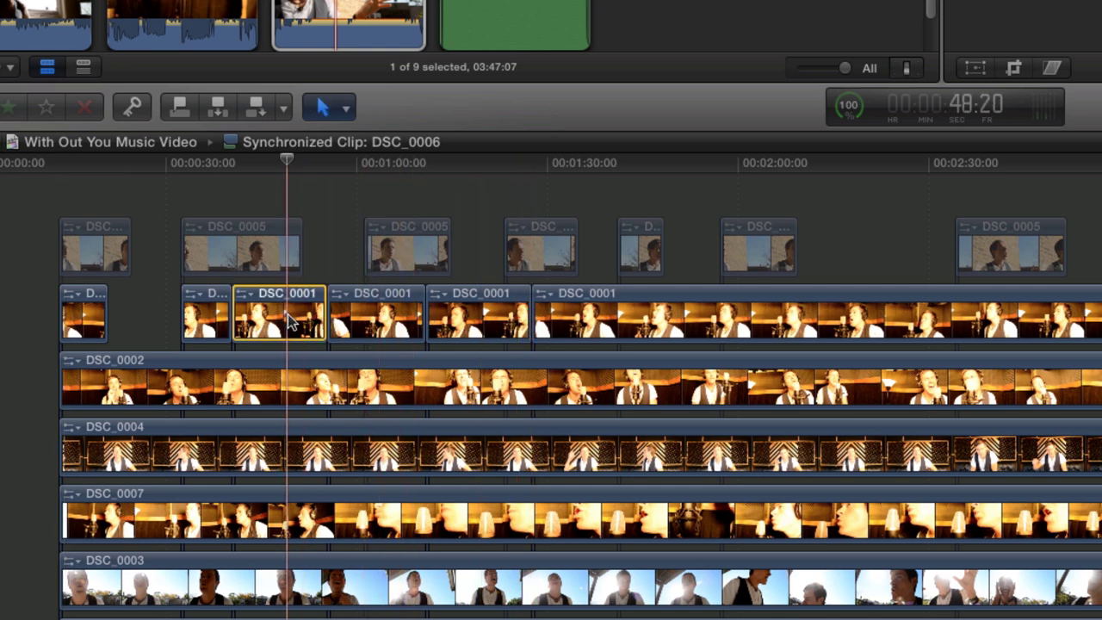
{"action": "key", "text": "Delete"}
{"action": "left_click", "coordinate": [456, 320]}
{"action": "key", "text": "Delete"}
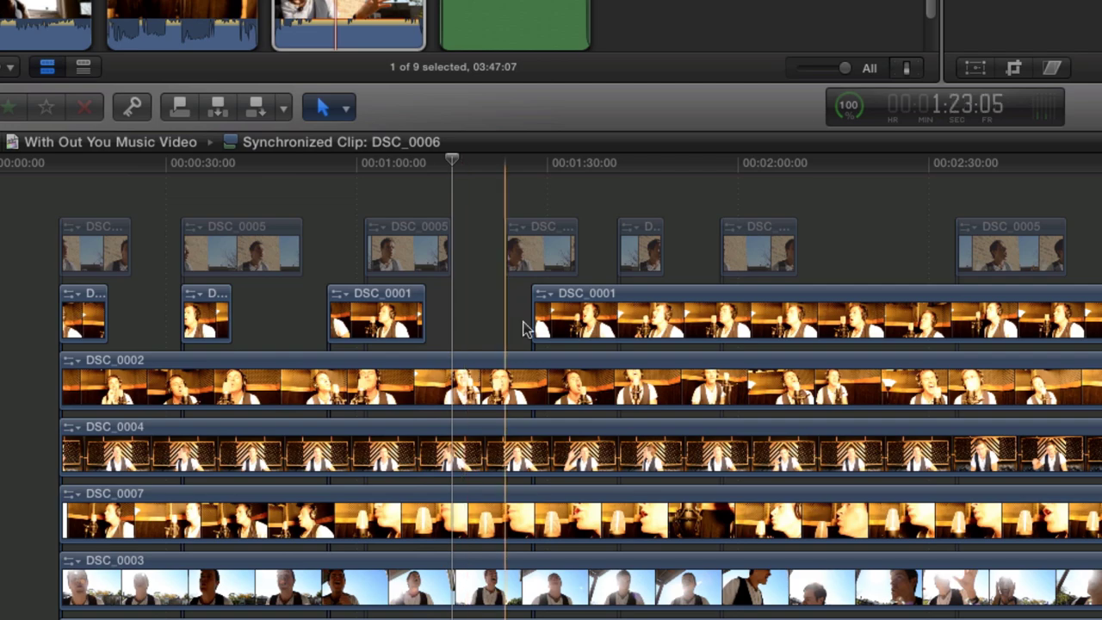
Step: Cut DSC_0001 at about 1:33 and 1:39 and delete the piece between the two cuts
{"action": "key", "text": "b"}
{"action": "left_click", "coordinate": [571, 319]}
{"action": "left_click", "coordinate": [607, 318]}
{"action": "key", "text": "a"}
{"action": "left_click", "coordinate": [596, 319]}
{"action": "key", "text": "Delete"}
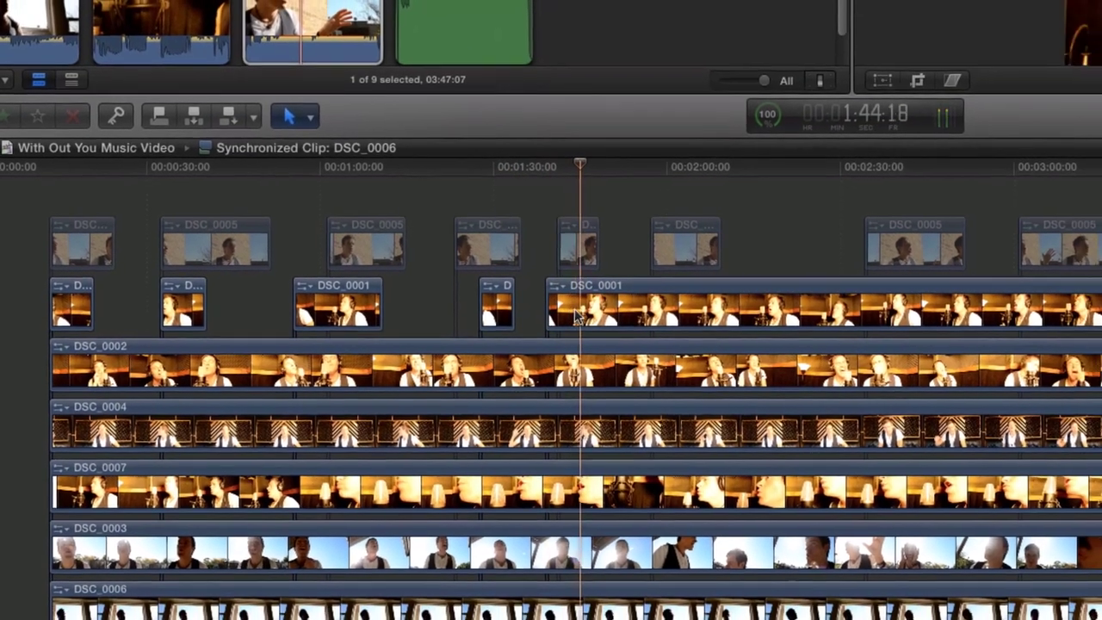
Step: Cut the rest of DSC_0001 with the Blade tool at seven points along the song
{"action": "key", "text": "b"}
{"action": "left_click", "coordinate": [619, 313]}
{"action": "left_click", "coordinate": [701, 314]}
{"action": "left_click", "coordinate": [771, 313]}
{"action": "left_click", "coordinate": [822, 314]}
{"action": "left_click", "coordinate": [934, 313]}
{"action": "left_click", "coordinate": [1006, 313]}
{"action": "left_click", "coordinate": [1084, 313]}
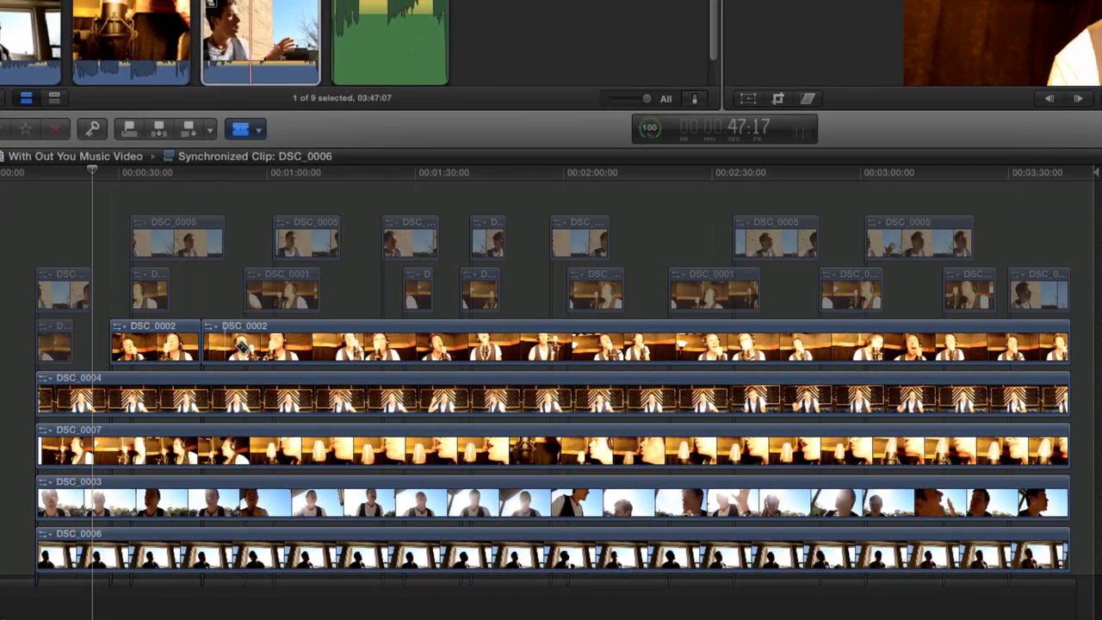
Step: Cut DSC_0002 with the Blade tool at four points between about 1:03 and 1:46
{"action": "left_click", "coordinate": [284, 347]}
{"action": "left_click", "coordinate": [340, 346]}
{"action": "left_click", "coordinate": [415, 347]}
{"action": "left_click", "coordinate": [499, 346]}
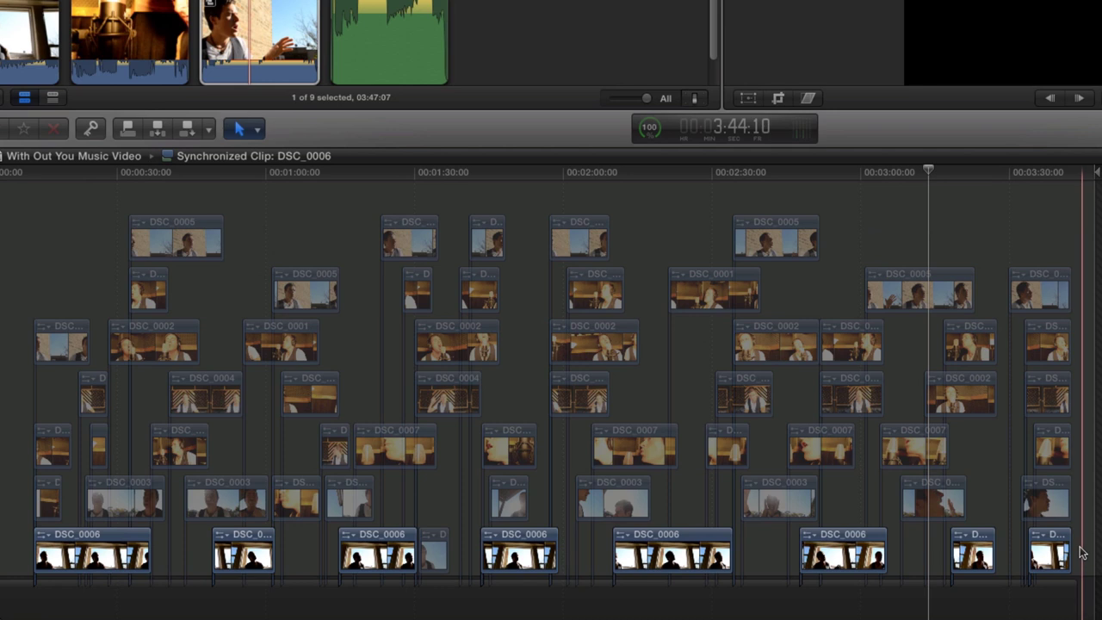
Step: Compare the overlapping takes at the song's opening by disabling and re-enabling them, and play the studio take up to 17:06
{"action": "left_click_drag", "start_coordinate": [1084, 545], "coordinate": [25, 226]}
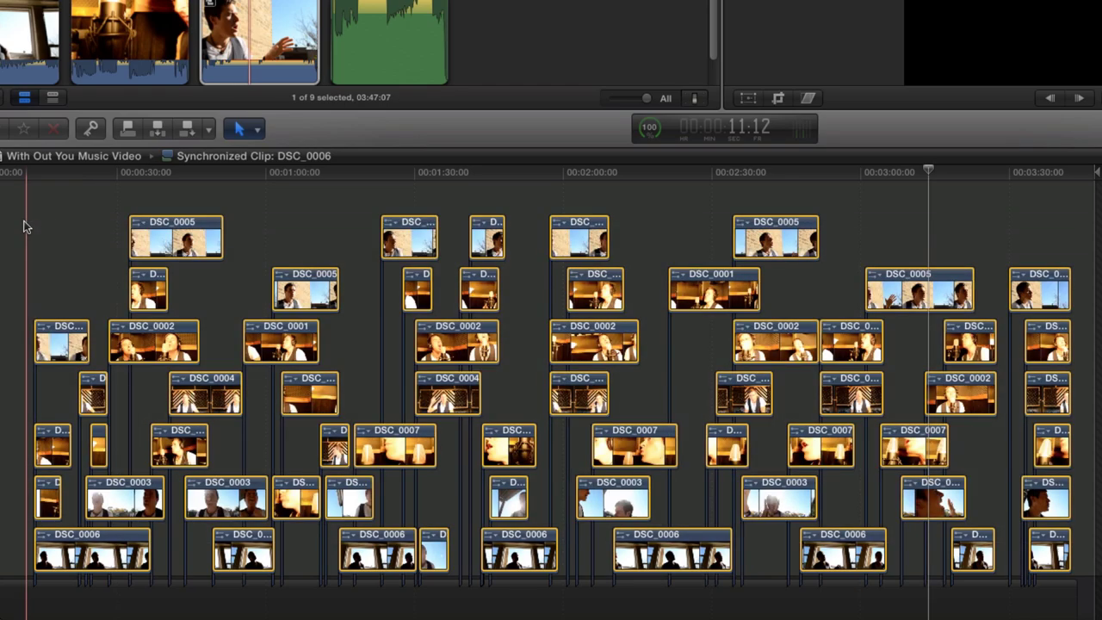
{"action": "left_click", "coordinate": [25, 222]}
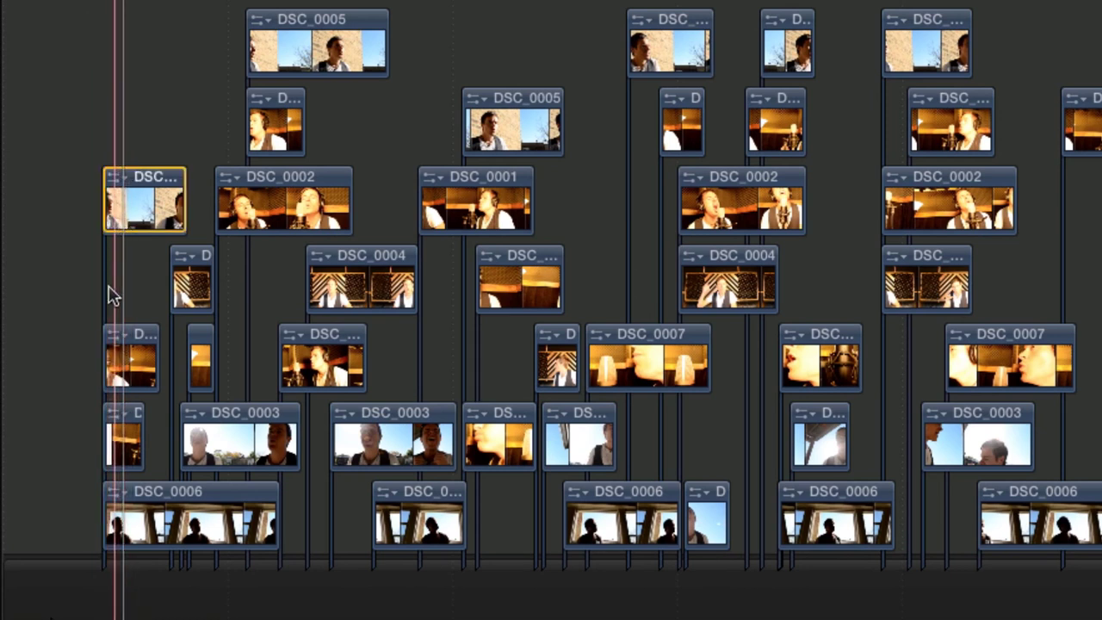
{"action": "key", "text": "v"}
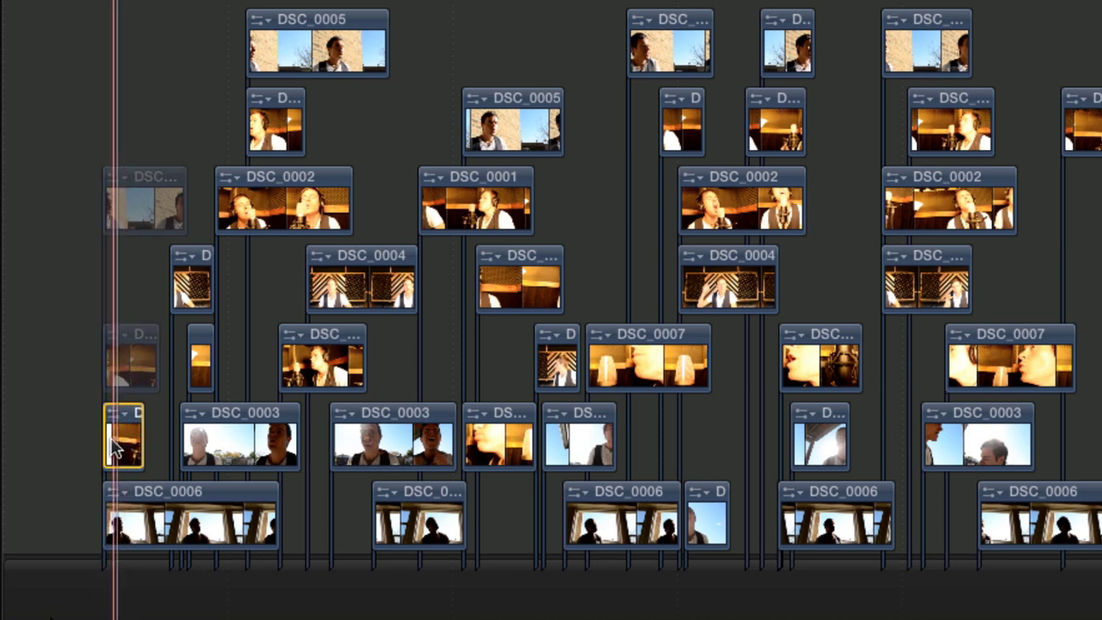
{"action": "key", "text": "v"}
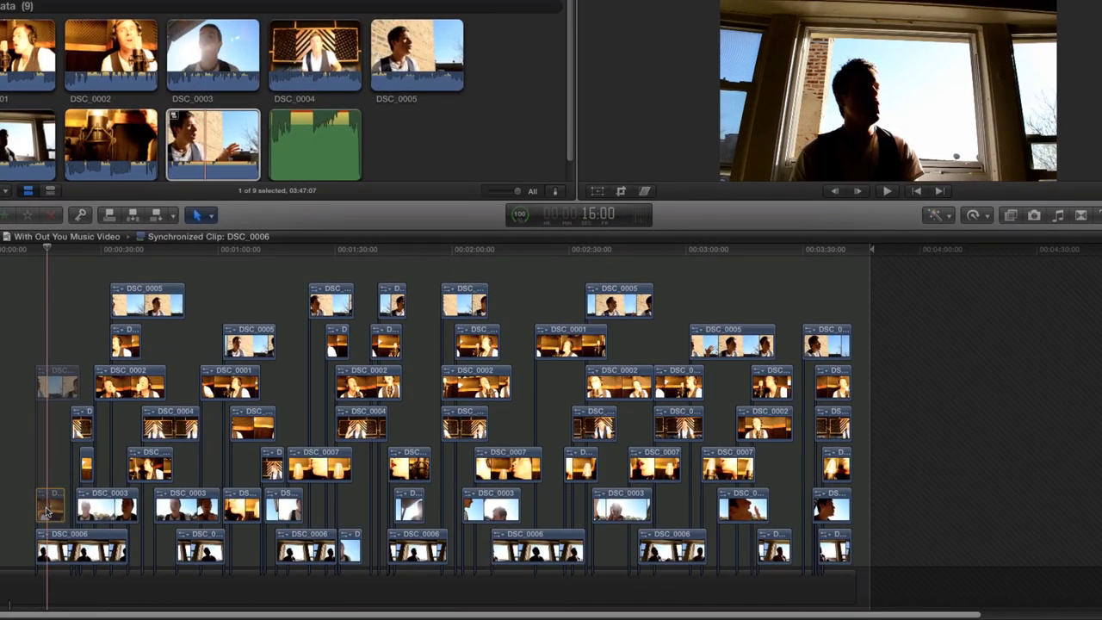
{"action": "key", "text": "v"}
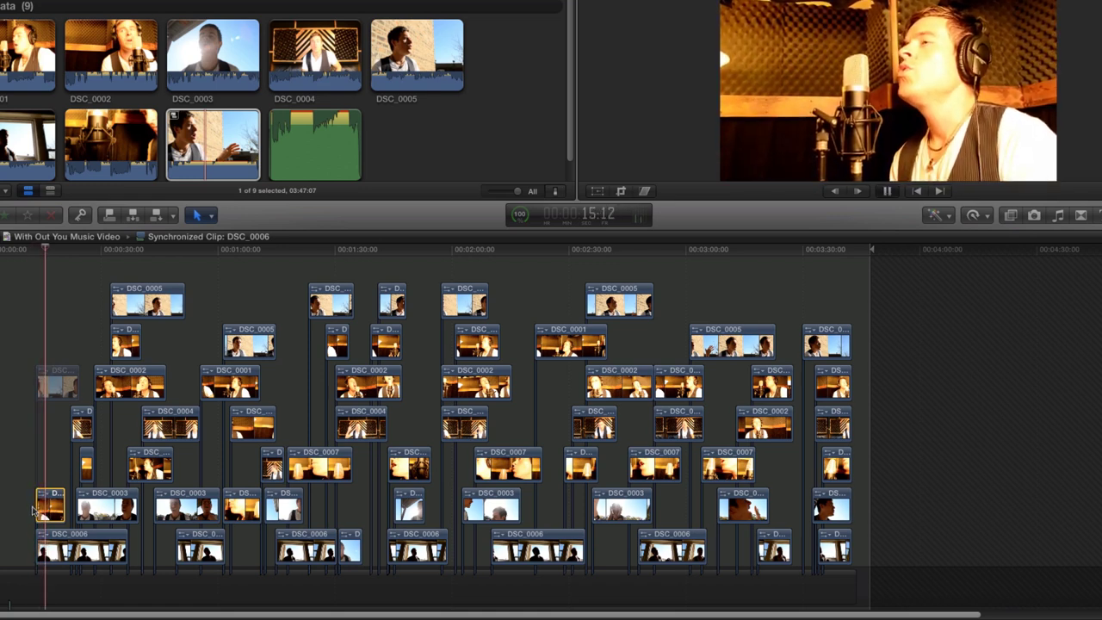
{"action": "key", "text": "space"}
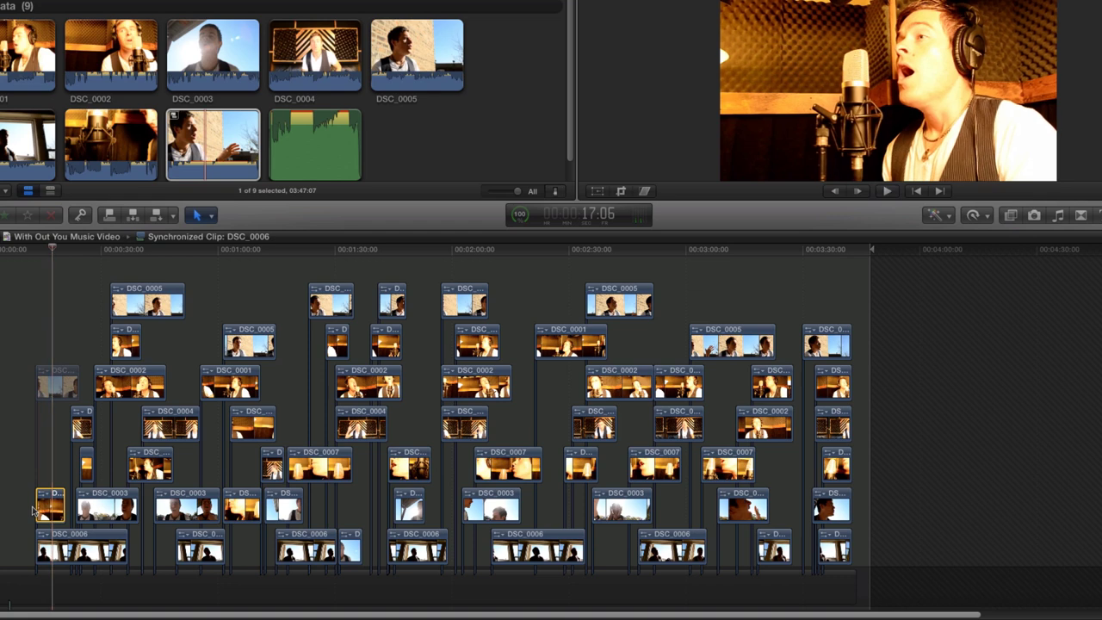
Step: Cut the opening studio microphone take at 17:06 and delete the part after the cut
{"action": "key", "text": "t"}
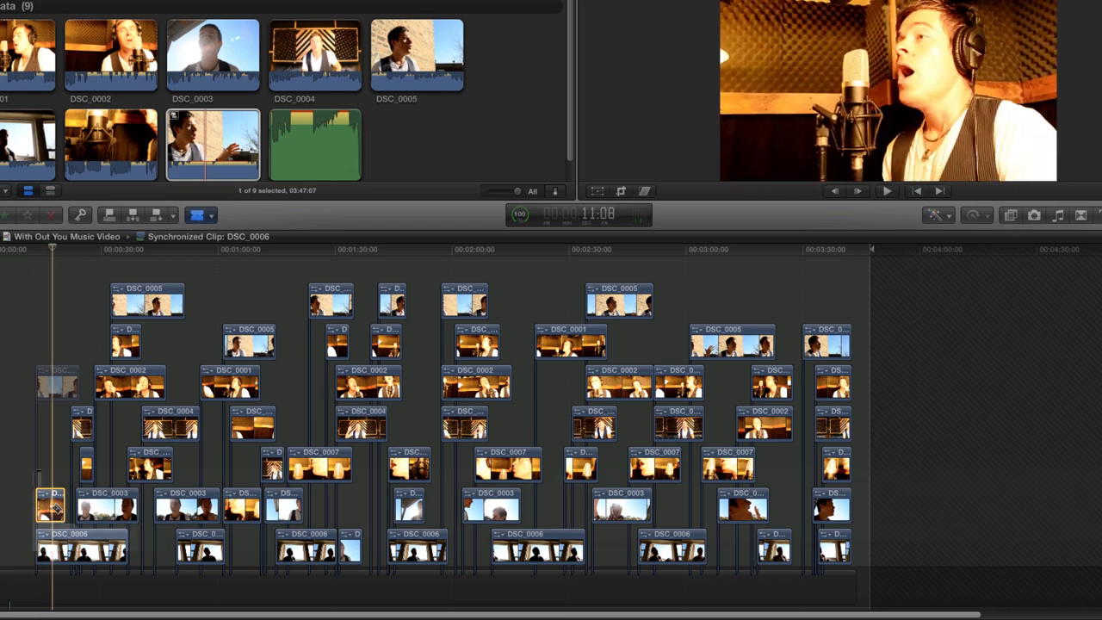
{"action": "left_click", "coordinate": [56, 509]}
{"action": "key", "text": "a"}
{"action": "left_click", "coordinate": [57, 508]}
{"action": "key", "text": "Delete"}
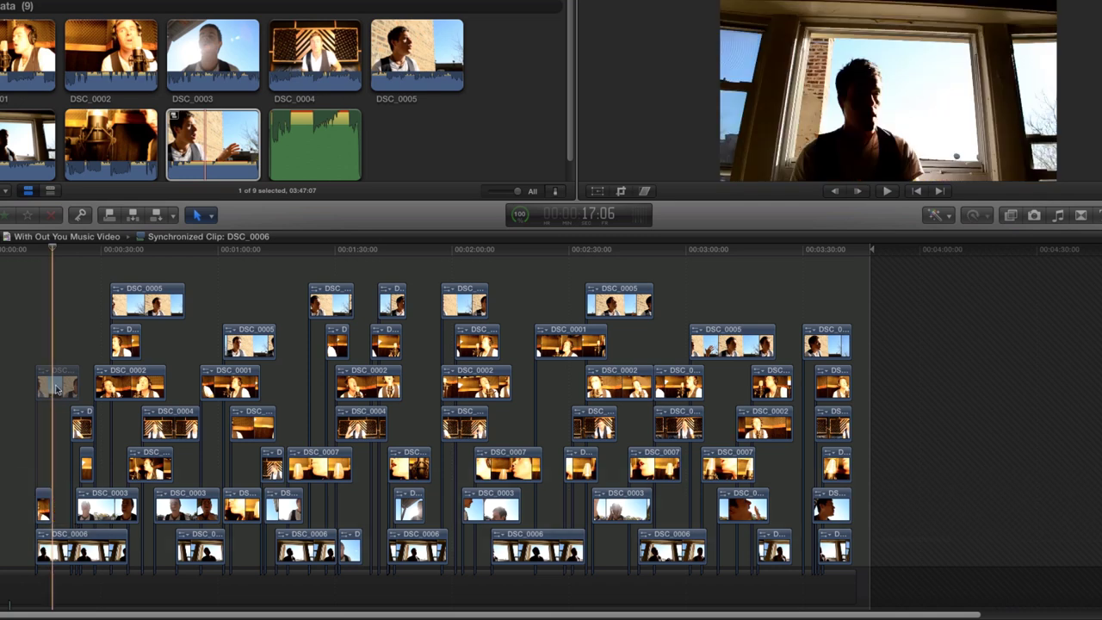
Step: Cut the disabled first DSC_0005 piece at 17:06 and delete the part before the cut
{"action": "key", "text": "b"}
{"action": "left_click", "coordinate": [53, 385]}
{"action": "key", "text": "a"}
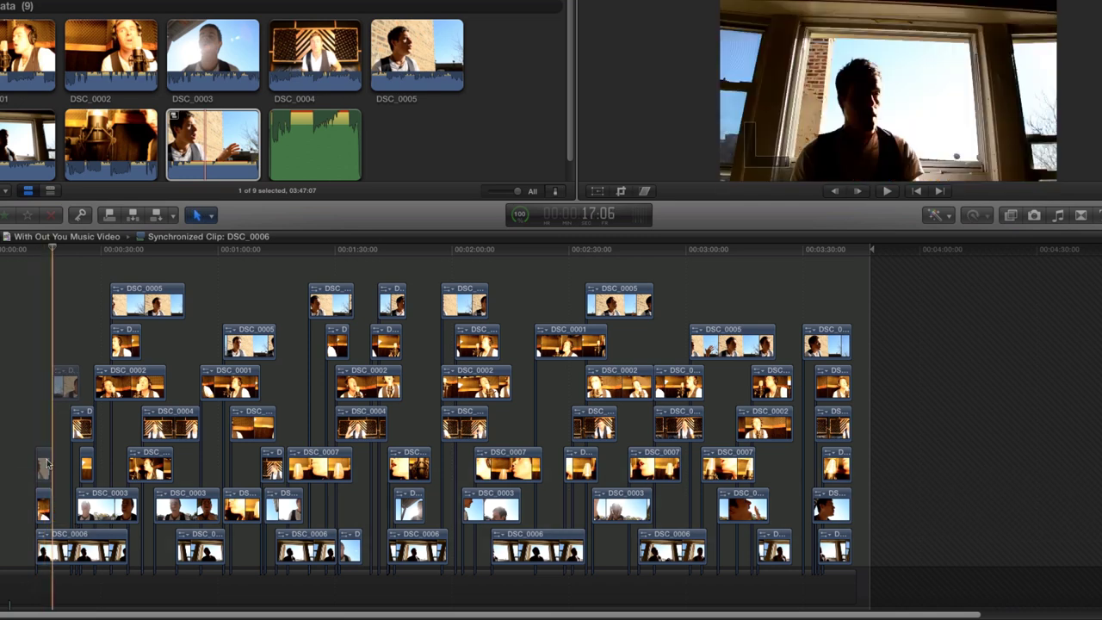
{"action": "key", "text": "Delete"}
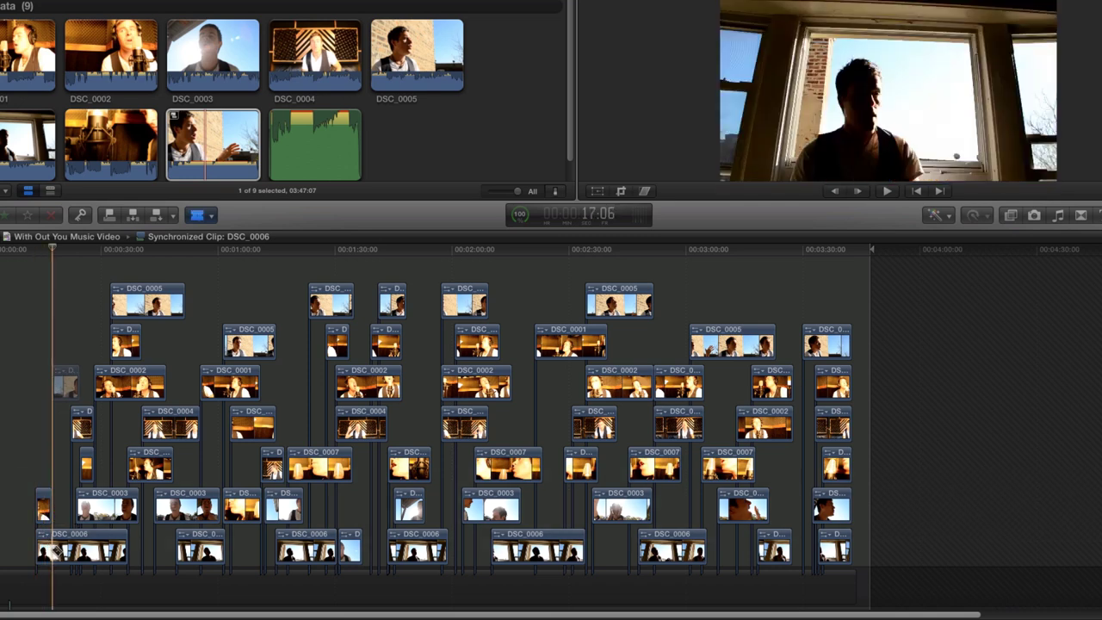
Step: Cut DSC_0006 at 17:06, delete its opening part, and lower the short studio piece into the primary storyline
{"action": "left_click", "coordinate": [52, 554]}
{"action": "key", "text": "a"}
{"action": "left_click", "coordinate": [43, 545]}
{"action": "key", "text": "Delete"}
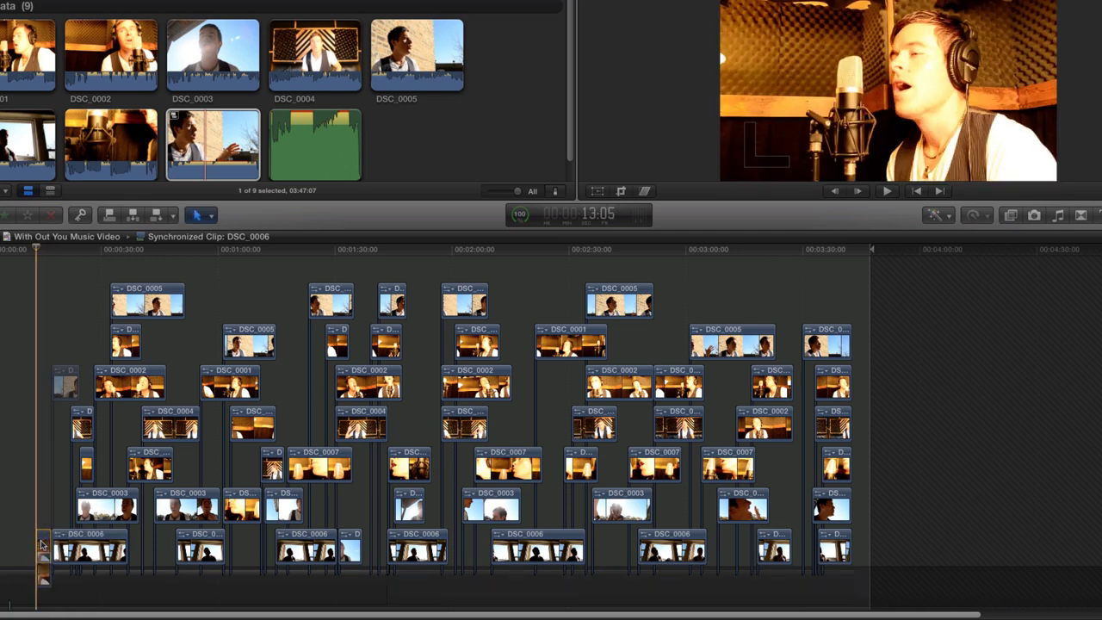
Step: Re-enable the first DSC_0005 piece, cut it partway through, and delete its remaining end
{"action": "left_click", "coordinate": [72, 390]}
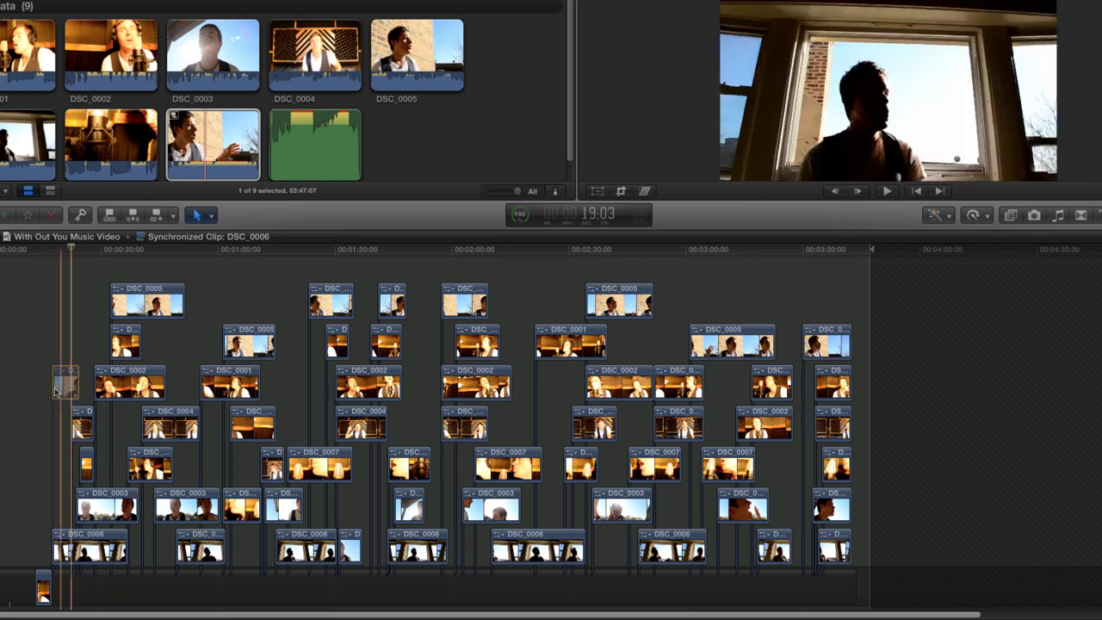
{"action": "key", "text": "v"}
{"action": "key", "text": "b"}
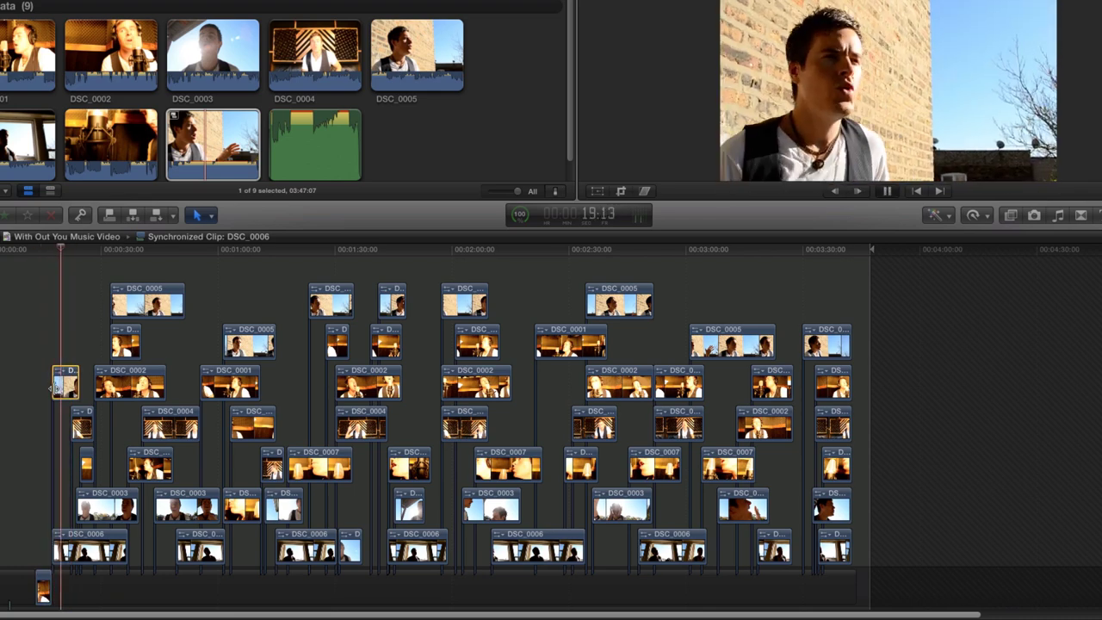
{"action": "left_click", "coordinate": [67, 388]}
{"action": "key", "text": "a"}
{"action": "left_click", "coordinate": [77, 391]}
{"action": "key", "text": "Delete"}
Step: Trim the start of DSC_0006 to the end of the short DSC_0005 piece and place that piece in the primary storyline
{"action": "key", "text": "b"}
{"action": "left_click", "coordinate": [67, 549]}
{"action": "key", "text": "a"}
{"action": "left_click", "coordinate": [60, 549]}
{"action": "key", "text": "Delete"}
{"action": "key", "text": "space"}
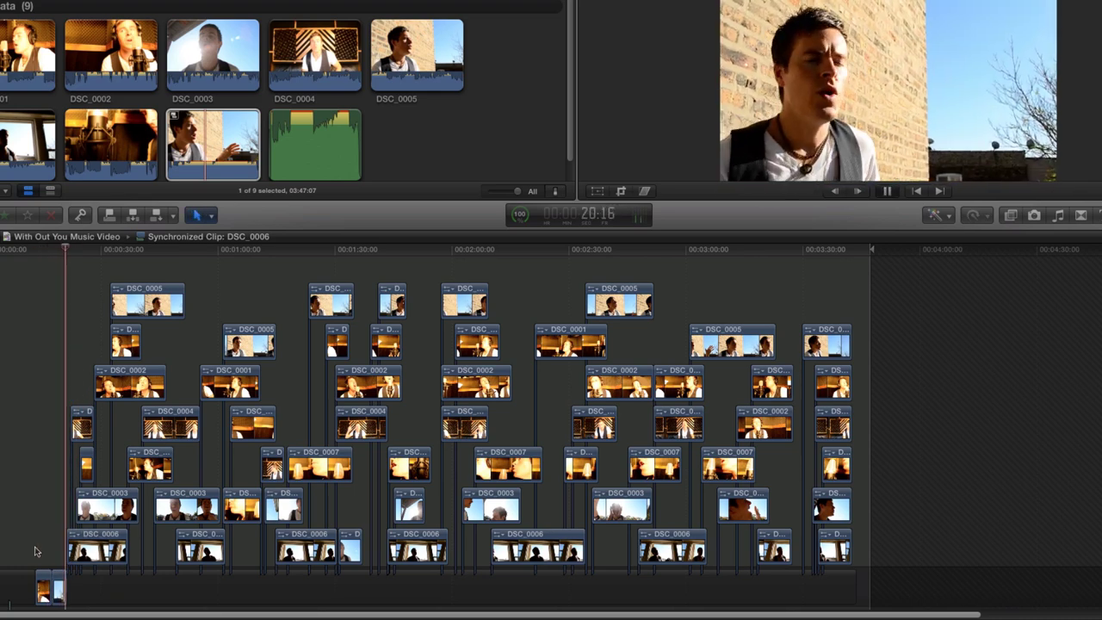
Step: Cut the overlapping DSC_0006, DSC_0003 and DSC_0004 takes, delete the unwanted parts, and add the next short pieces to the primary storyline
{"action": "key", "text": "space"}
{"action": "key", "text": "b"}
{"action": "left_click", "coordinate": [82, 549]}
{"action": "left_click", "coordinate": [82, 509]}
{"action": "left_click", "coordinate": [82, 426]}
{"action": "key", "text": "a"}
{"action": "left_click", "coordinate": [77, 426]}
{"action": "key", "text": "Delete"}
{"action": "left_click", "coordinate": [74, 549]}
{"action": "key", "text": "space"}
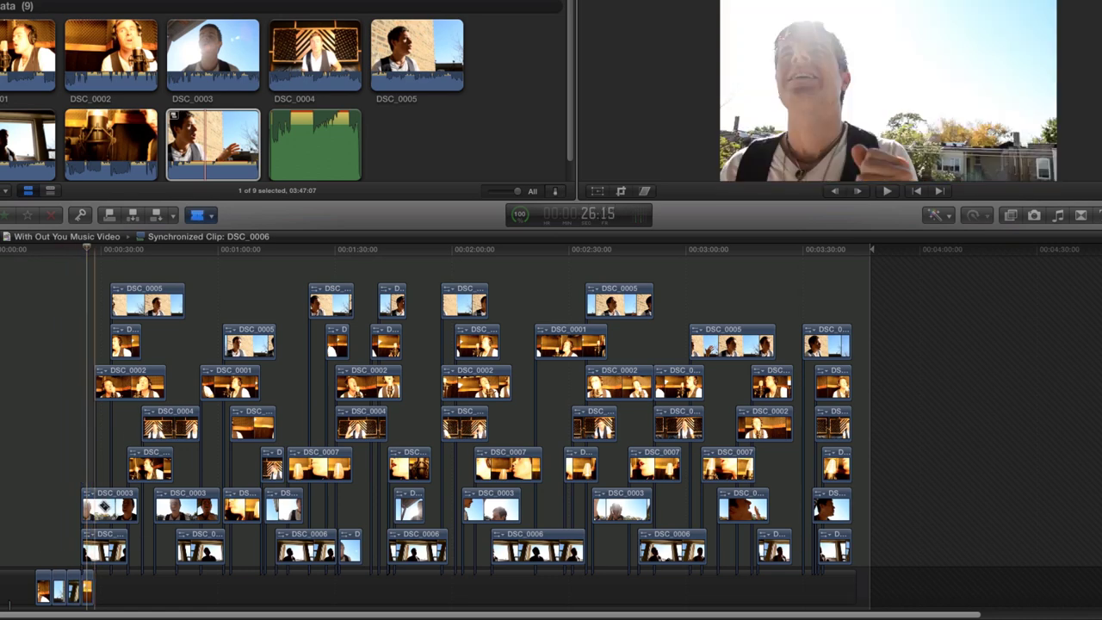
Step: Move the first DSC_0002 piece into the primary storyline after the short opening shots
{"action": "key", "text": "space"}
{"action": "left_click", "coordinate": [111, 386]}
{"action": "key", "text": "alt+super+Down"}
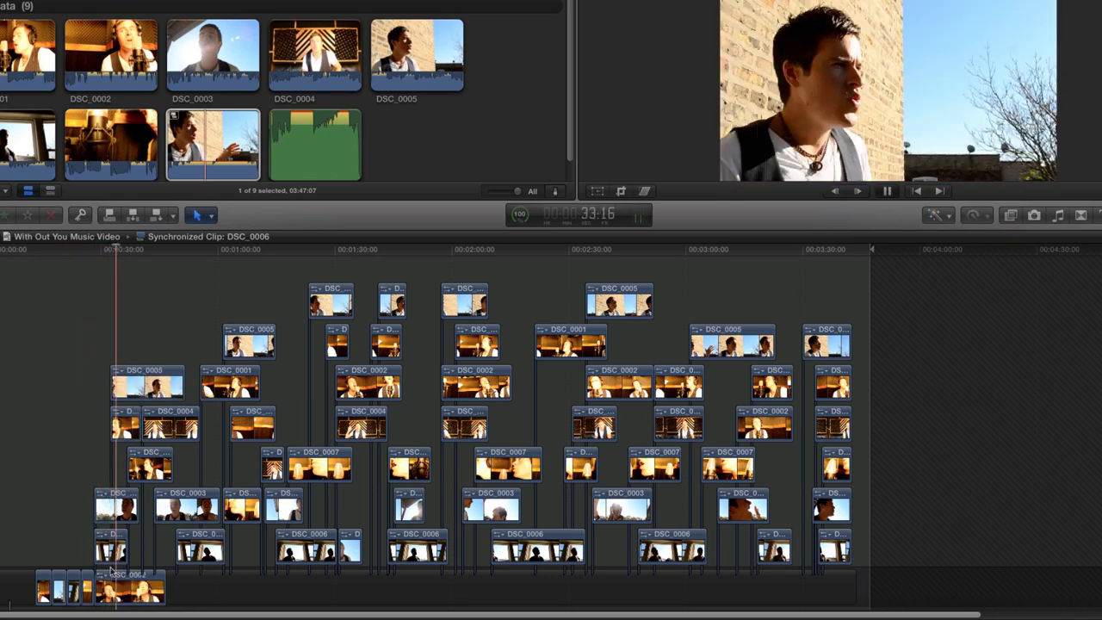
Step: Shorten the DSC_0002 piece in the primary storyline and delete the overlapping parts of the other takes up to the same point
{"action": "left_click", "coordinate": [117, 549]}
{"action": "key", "text": "Delete"}
{"action": "left_click", "coordinate": [127, 591]}
{"action": "key", "text": "Delete"}
{"action": "key", "text": "super+z"}
{"action": "key", "text": "shift+Delete"}
{"action": "left_click", "coordinate": [128, 425]}
{"action": "left_click", "coordinate": [128, 386]}
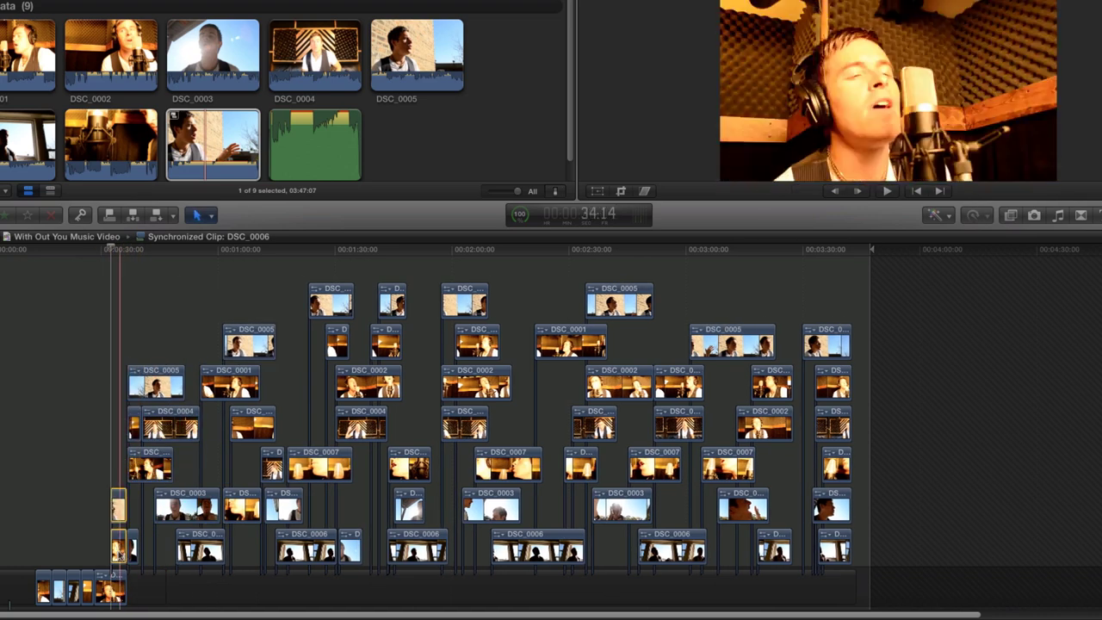
{"action": "key", "text": "Delete"}
Step: Cut the DSC_0002 and DSC_0004 pieces shortly after 1:30 at one common point and delete their opening parts
{"action": "key", "text": "b"}
{"action": "left_click", "coordinate": [361, 427]}
{"action": "left_click", "coordinate": [361, 386]}
{"action": "key", "text": "a"}
{"action": "left_click_drag", "start_coordinate": [350, 355], "coordinate": [346, 424]}
{"action": "key", "text": "Delete"}
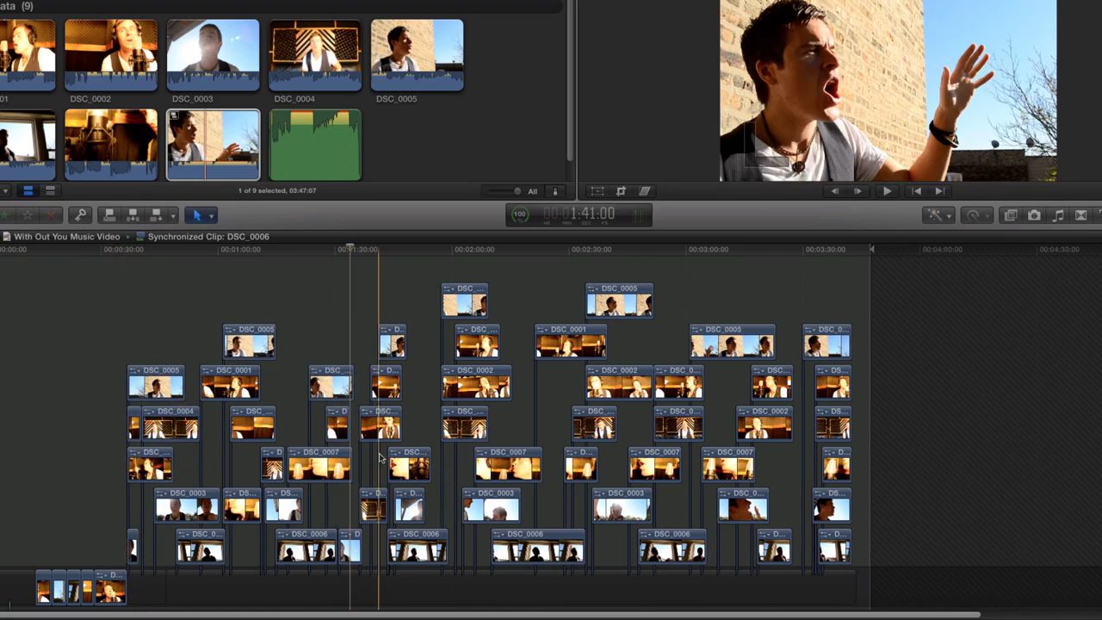
Step: Scale the DSC_0005 shot around 1:44 down to a quarter of the frame and place it in the picture's upper-right corner
{"action": "left_click_drag", "start_coordinate": [392, 508], "coordinate": [412, 420]}
{"action": "left_click_drag", "start_coordinate": [405, 379], "coordinate": [410, 377]}
{"action": "left_click", "coordinate": [411, 550]}
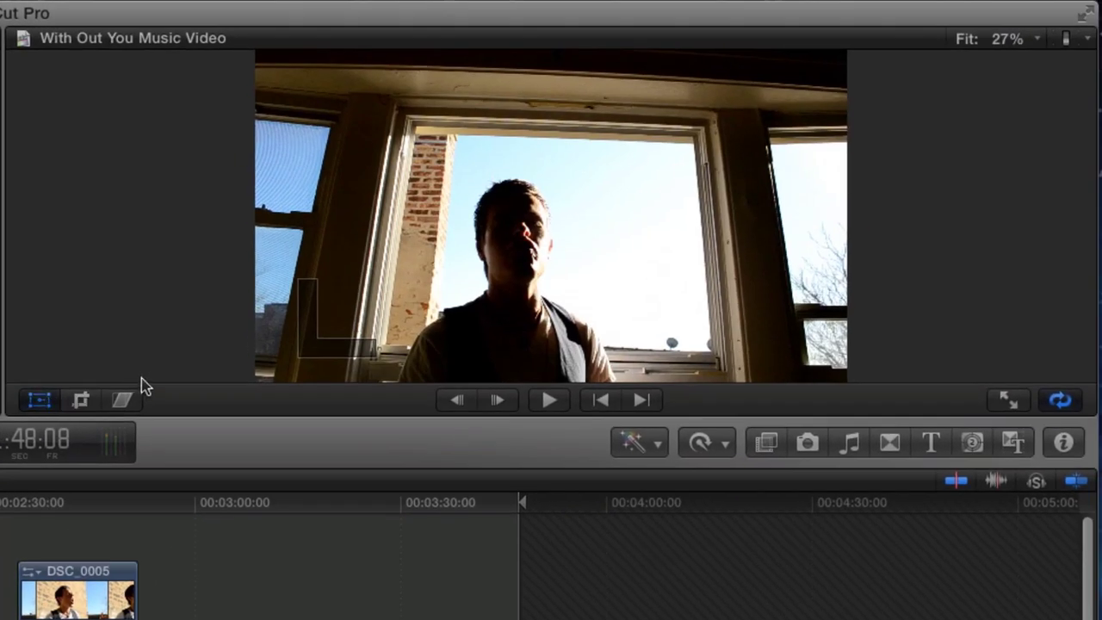
{"action": "left_click_drag", "start_coordinate": [258, 55], "coordinate": [446, 185]}
{"action": "key", "text": "super+z"}
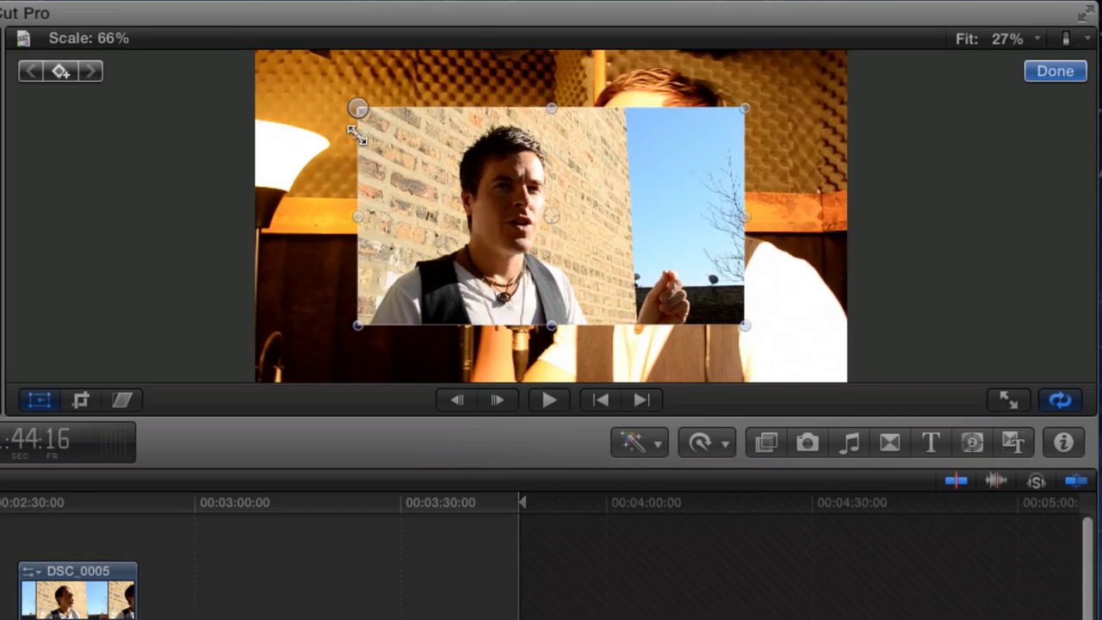
{"action": "left_click_drag", "start_coordinate": [549, 216], "coordinate": [712, 124]}
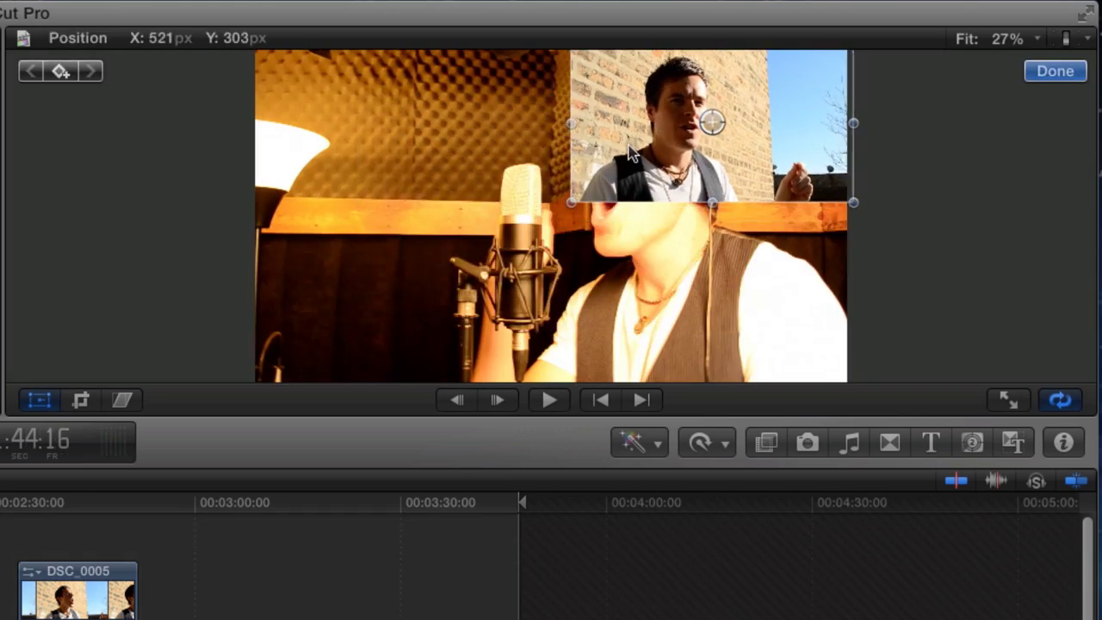
Step: Scale down the DSC_0001 and DSC_0002 shots, placing DSC_0001 in the picture's lower-right quarter and DSC_0002 in the upper-left
{"action": "left_click_drag", "start_coordinate": [257, 54], "coordinate": [424, 144]}
{"action": "left_click_drag", "start_coordinate": [577, 288], "coordinate": [728, 378]}
{"action": "left_click", "coordinate": [259, 379]}
{"action": "left_click_drag", "start_coordinate": [257, 381], "coordinate": [407, 297]}
{"action": "left_click_drag", "start_coordinate": [413, 262], "coordinate": [280, 179]}
Step: Scale down the DSC_0004 shot and place it in the lower-left quarter of the picture
{"action": "left_click", "coordinate": [316, 312]}
{"action": "left_click_drag", "start_coordinate": [257, 381], "coordinate": [424, 288]}
{"action": "left_click_drag", "start_coordinate": [480, 248], "coordinate": [349, 332]}
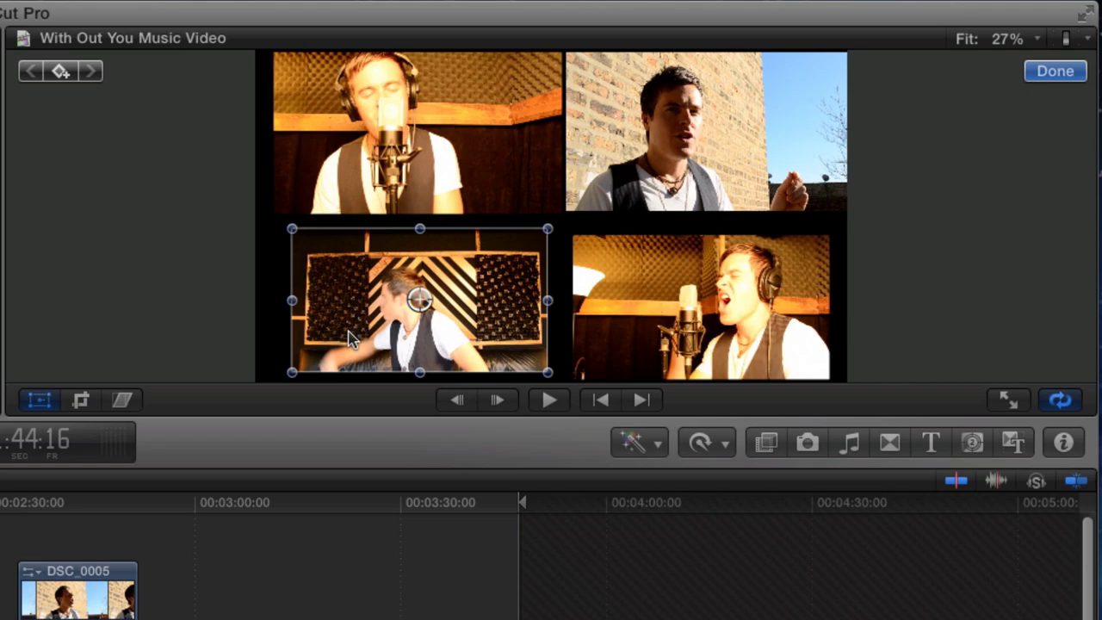